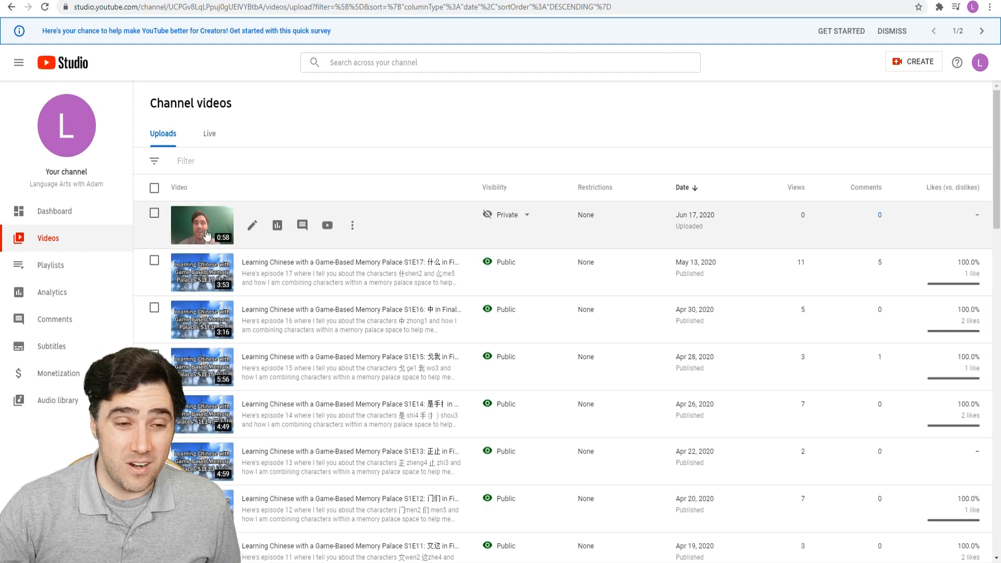
Open the private "Stargazing in Vancouver" video in the video editor and play back its opening seconds.
click(201, 226)
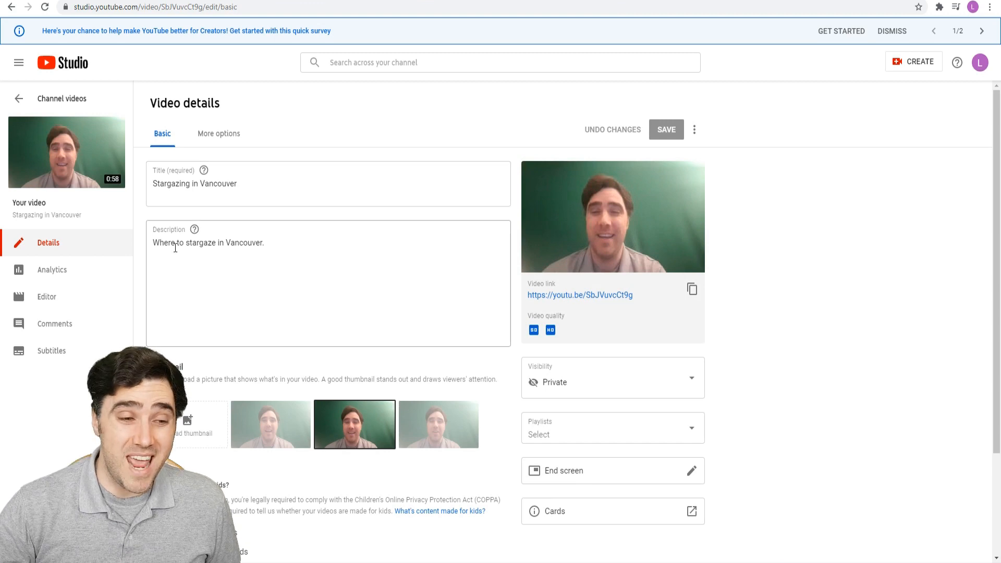
click(49, 302)
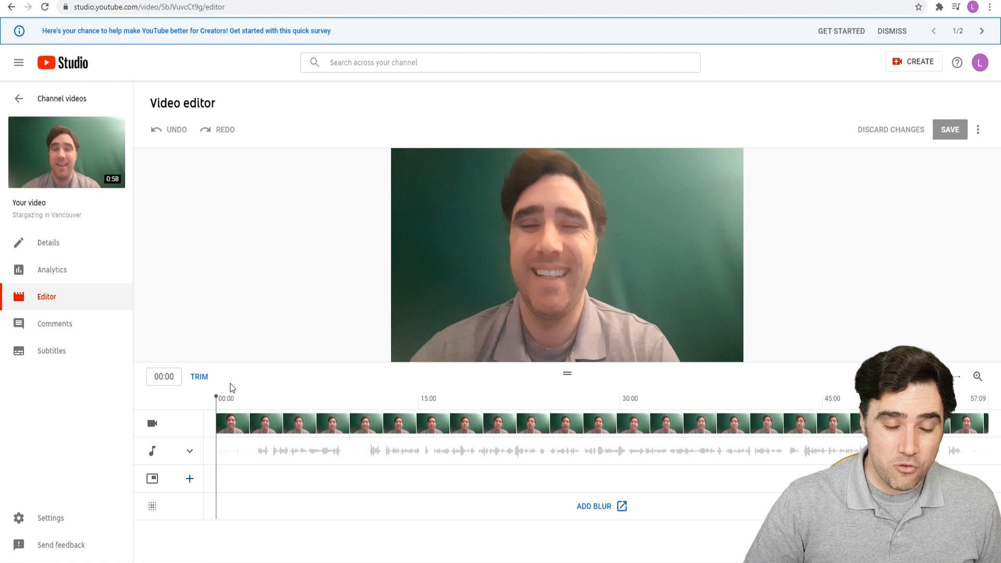
drag(217, 395, 332, 394)
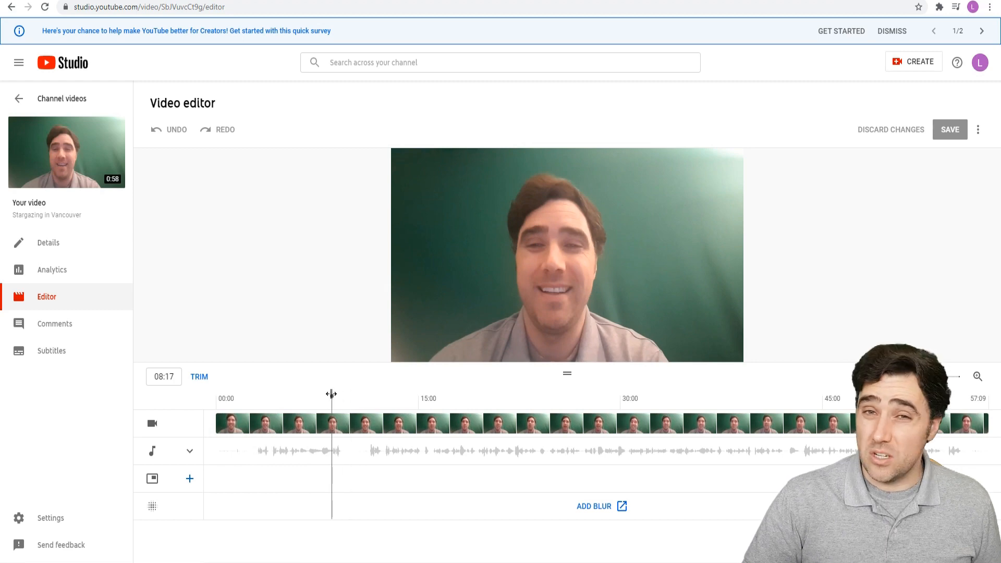
drag(331, 394, 248, 385)
key(space)
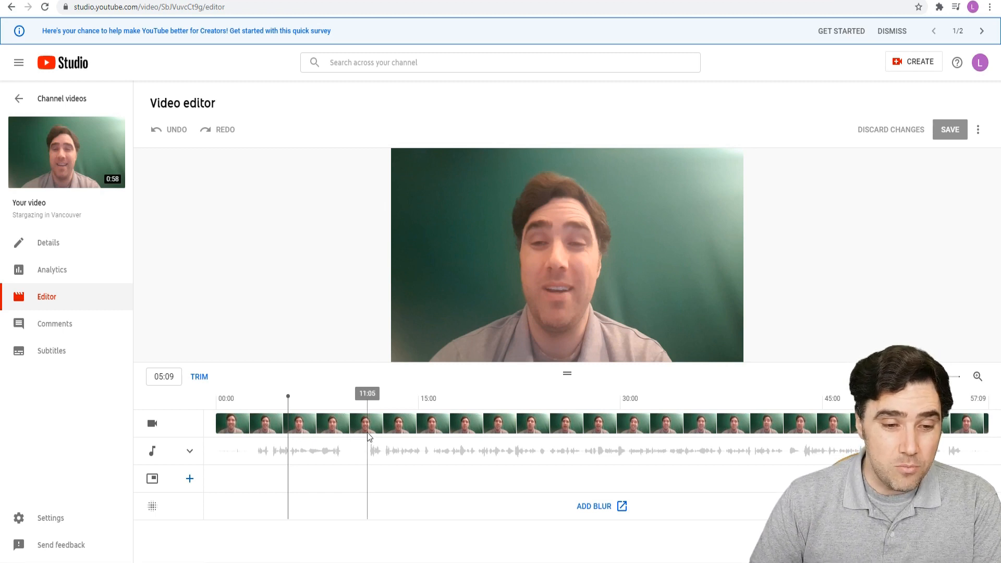
Trim out the beginning of the video, from 00:00 up to a split at 11:02.
drag(289, 395, 204, 398)
click(200, 379)
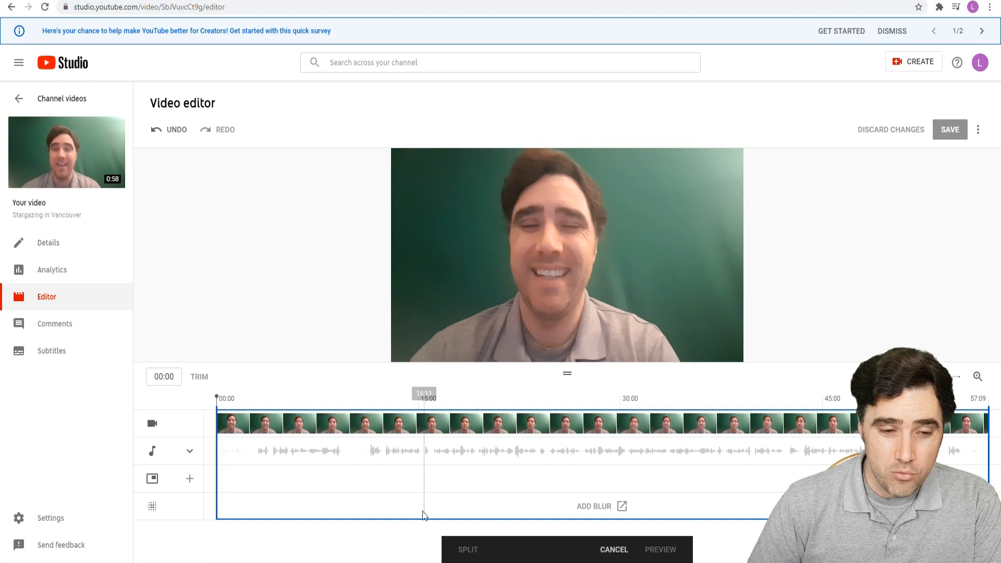
click(224, 398)
click(358, 397)
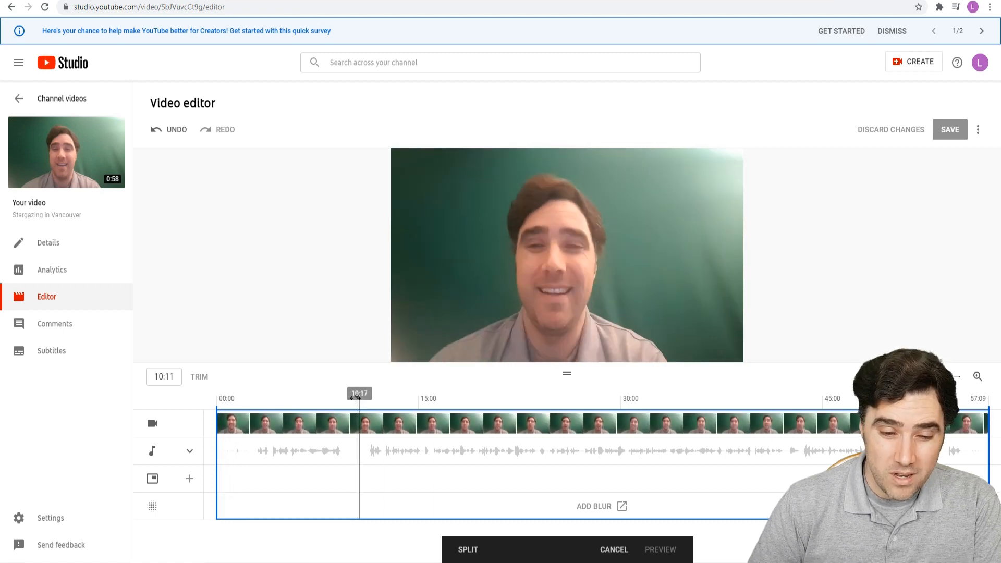
drag(355, 395, 366, 396)
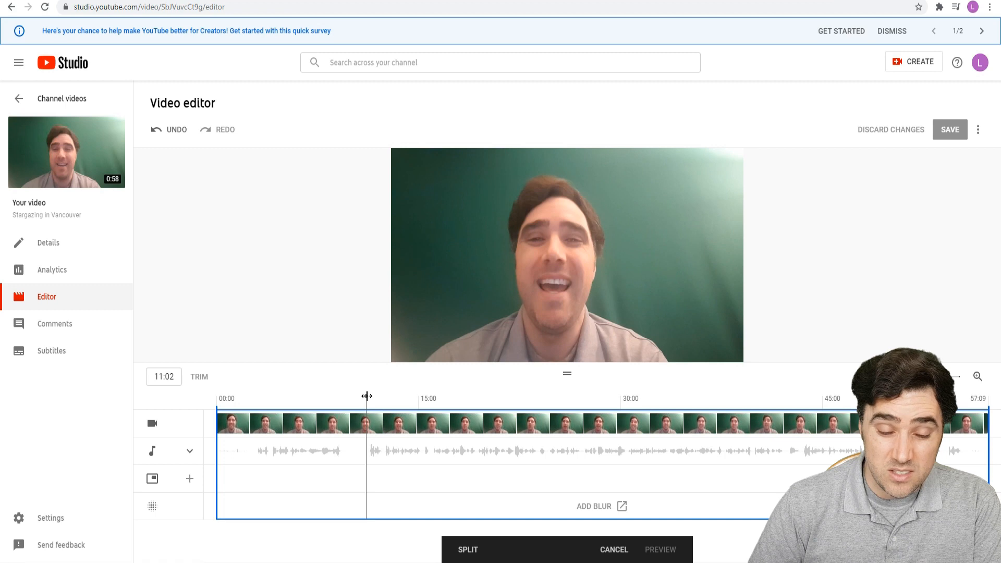
click(468, 551)
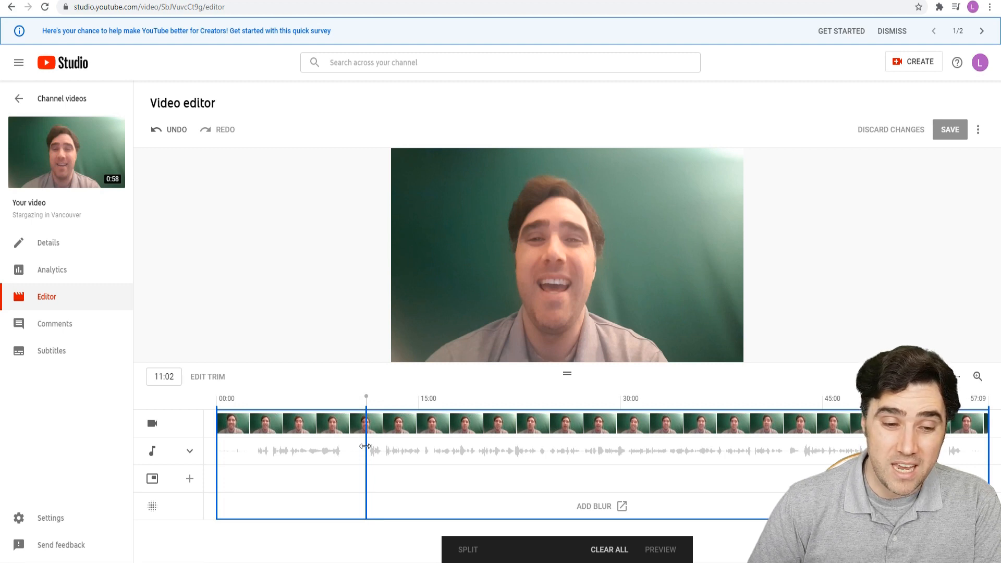
drag(365, 446, 215, 450)
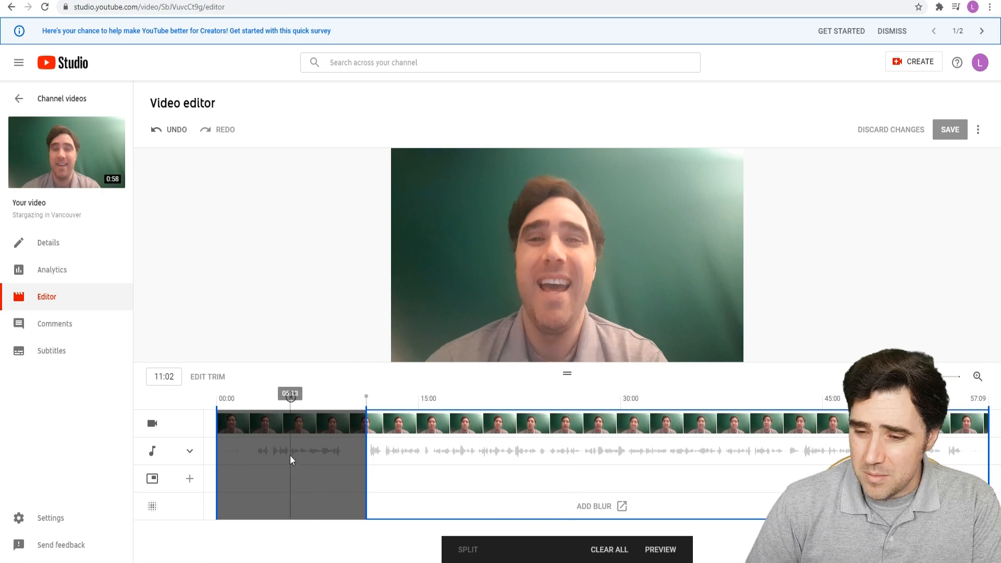
Split the video at 42:03, cut out the section from there to about 50 seconds, and preview the trim.
click(784, 403)
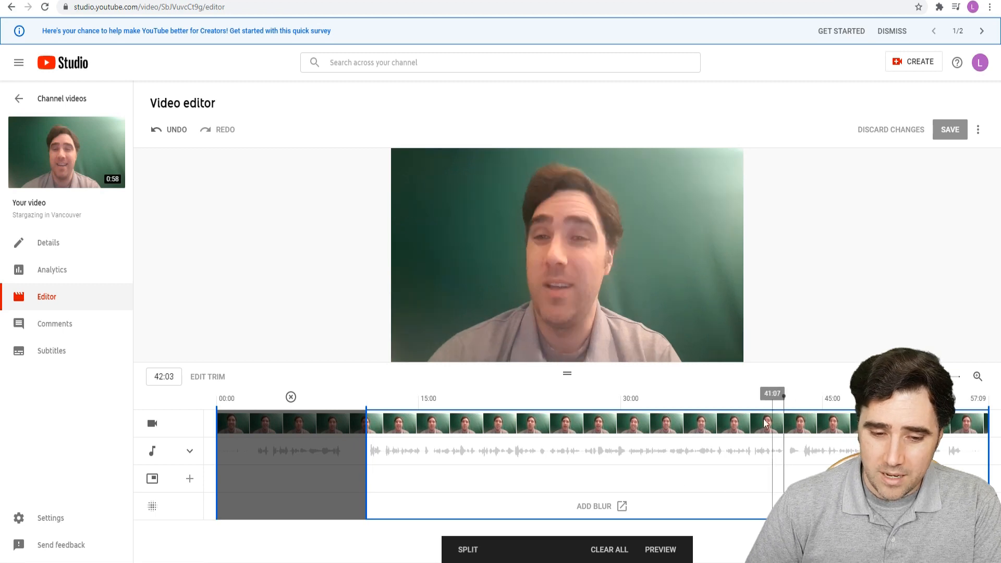
click(465, 550)
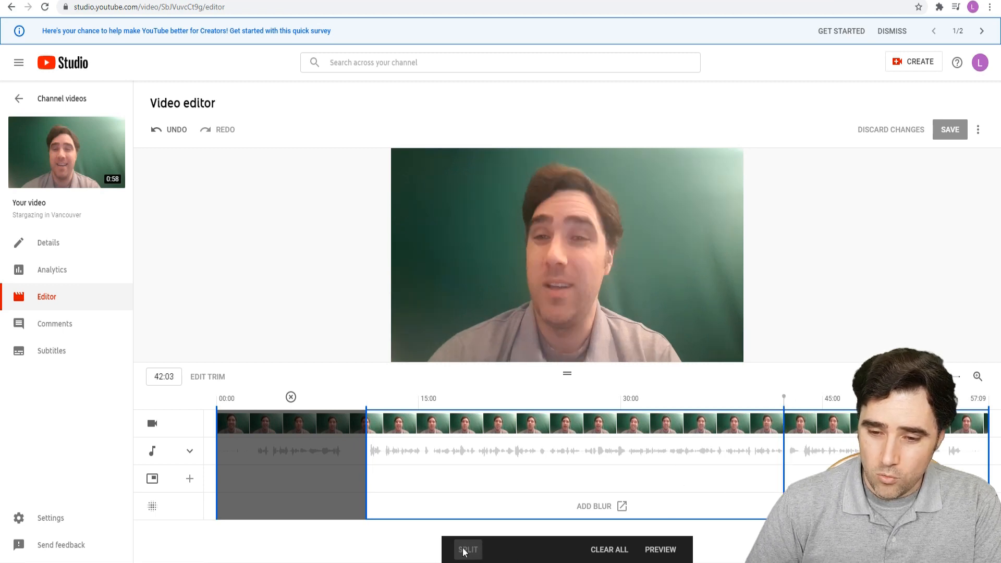
drag(787, 446, 883, 446)
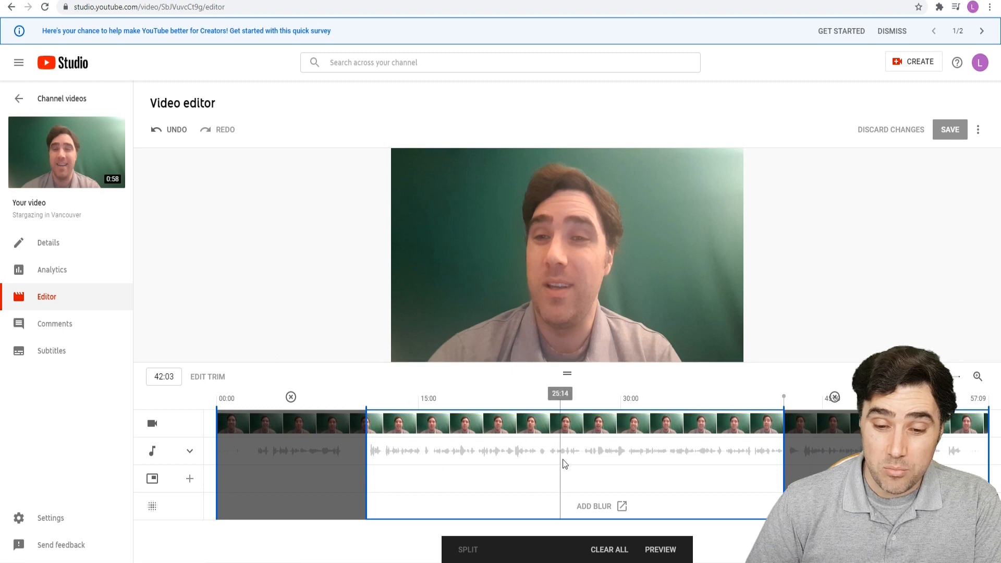
click(661, 550)
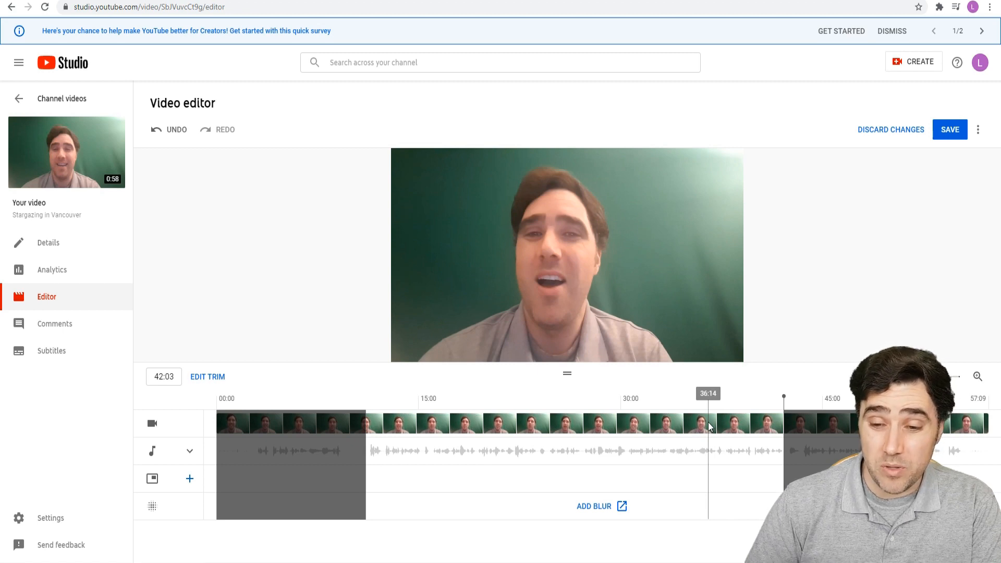
Play back across the second cut to check it, and save the trimmed video.
click(764, 396)
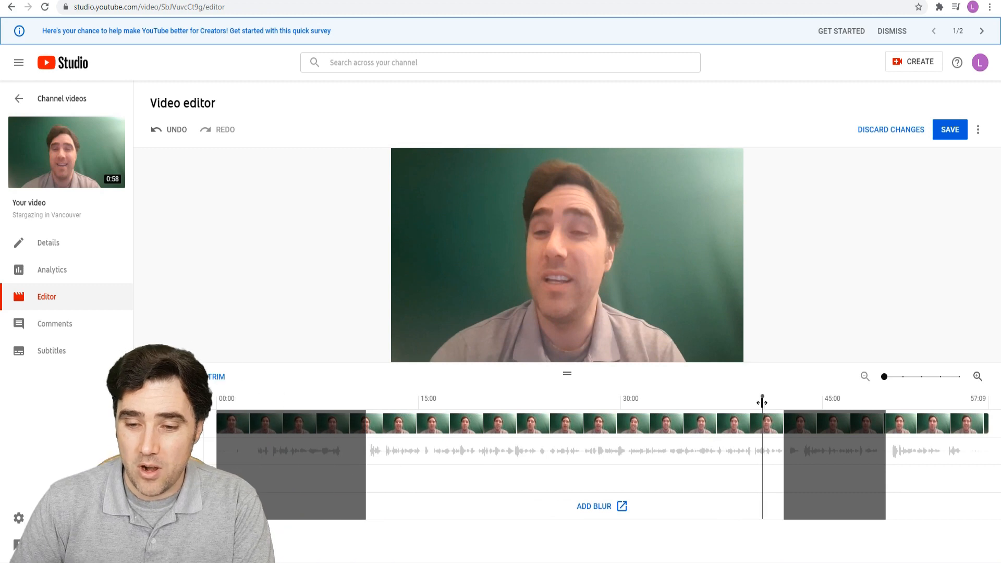
key(space)
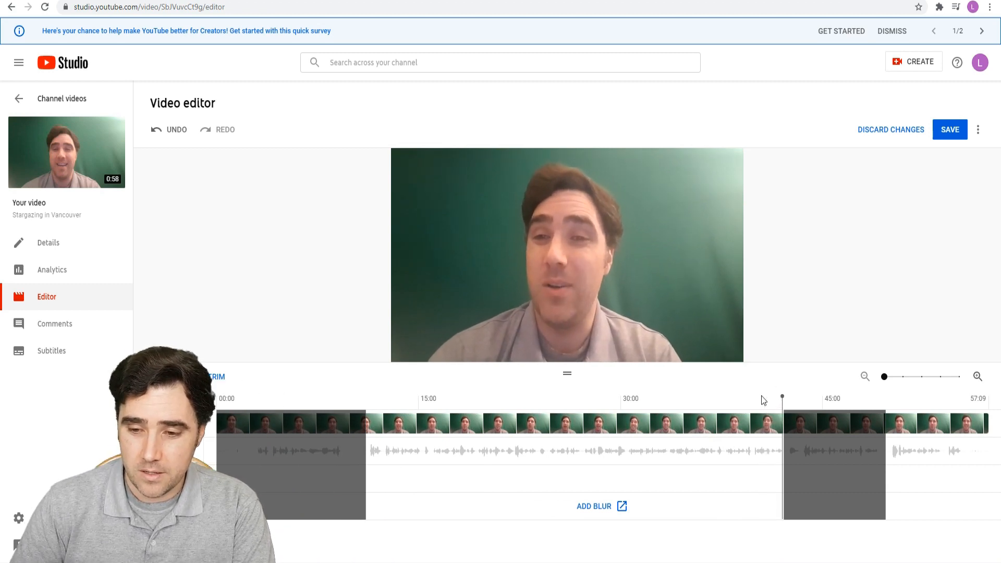
key(space)
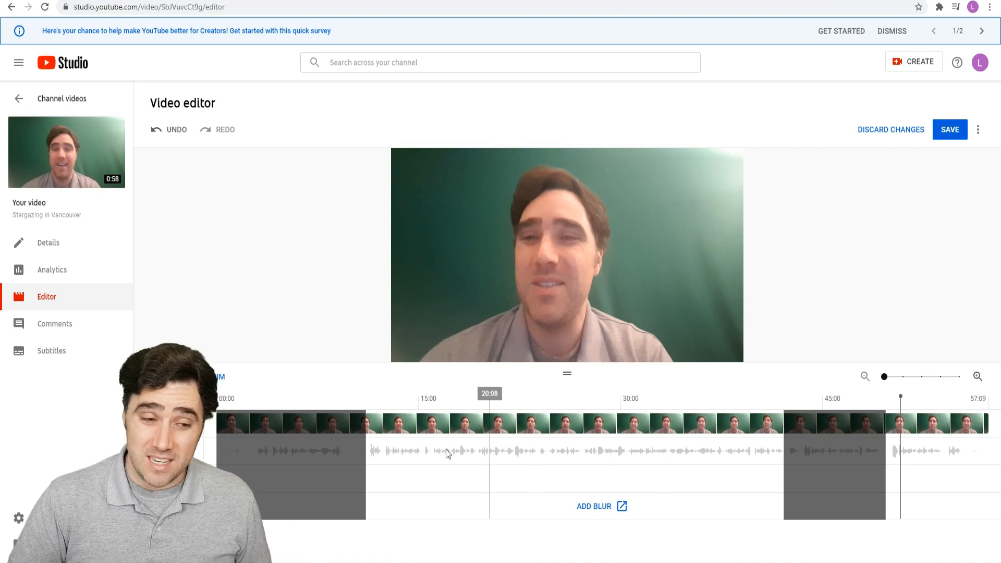
mouse_move(537, 324)
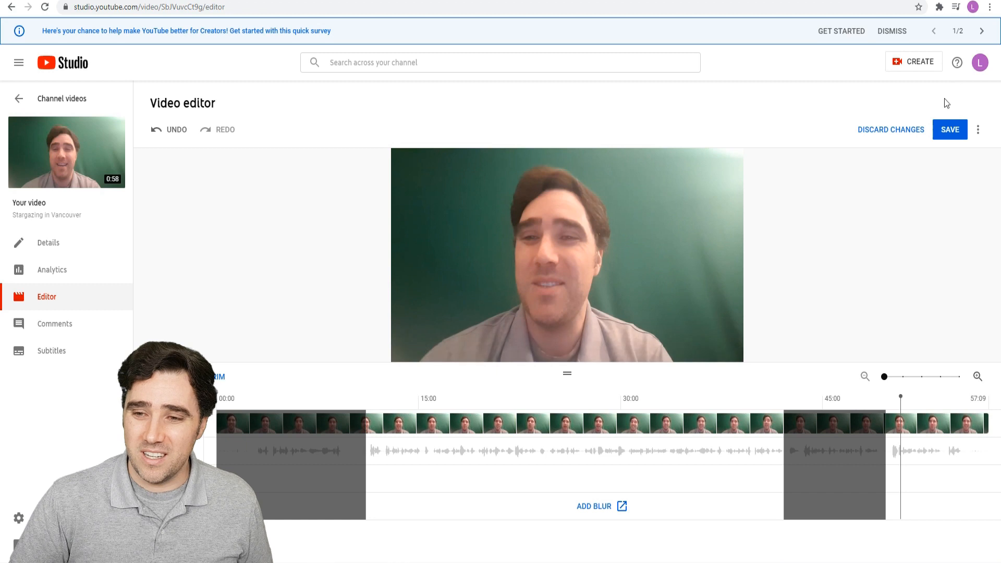
click(949, 130)
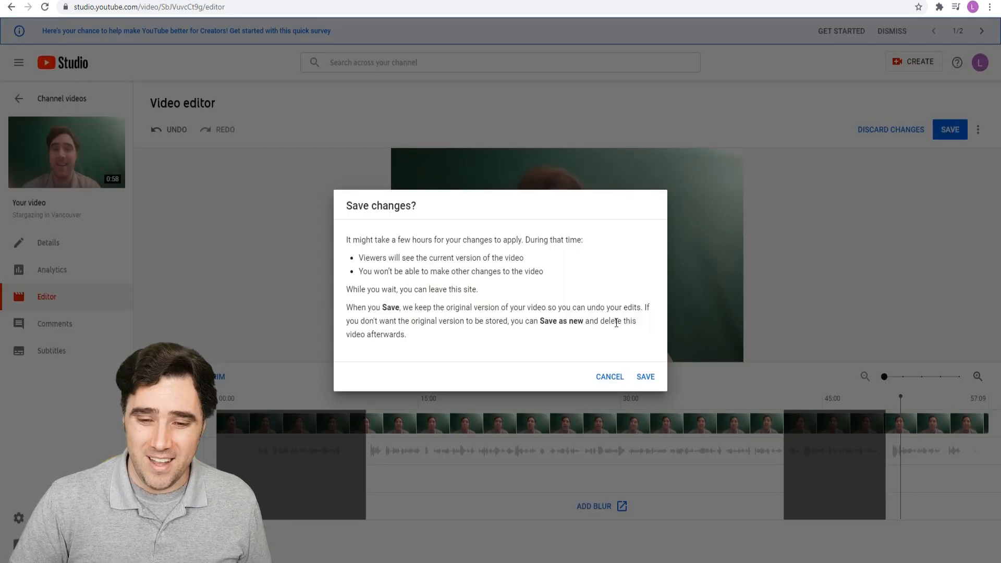
click(646, 376)
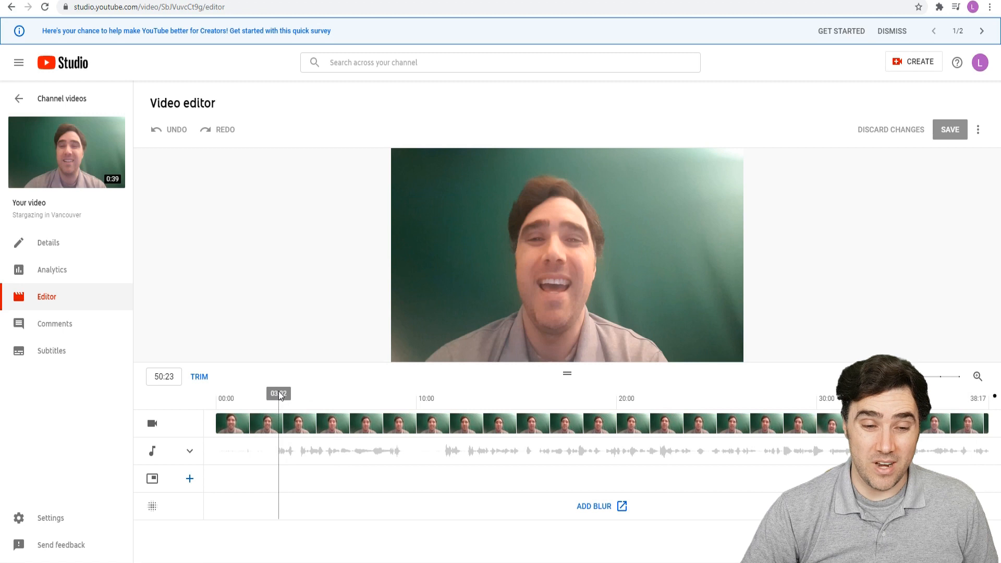
Play back the opening of the trimmed video, open the page for adding or replacing its audio, and pause the preview there.
drag(280, 396, 262, 397)
key(space)
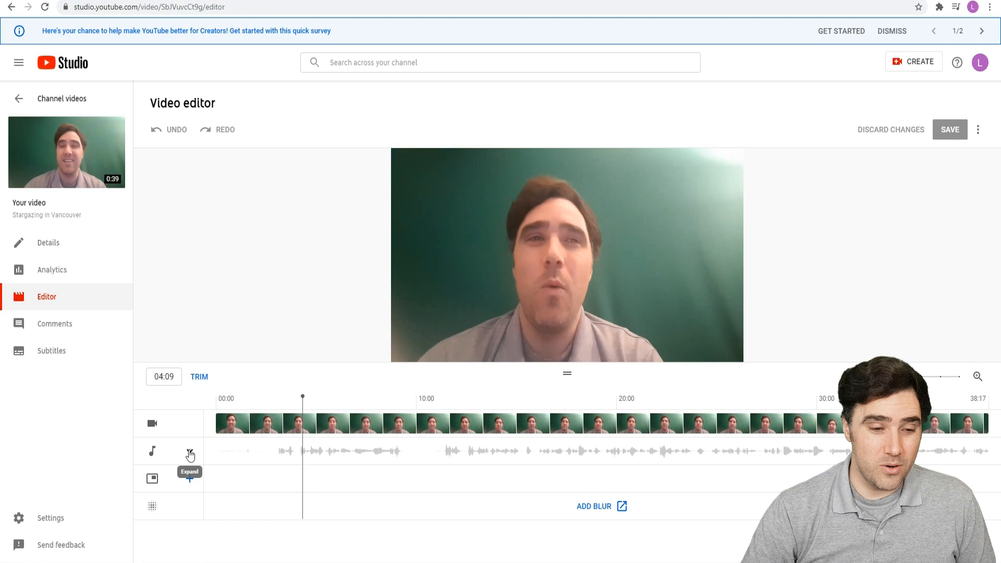
click(190, 453)
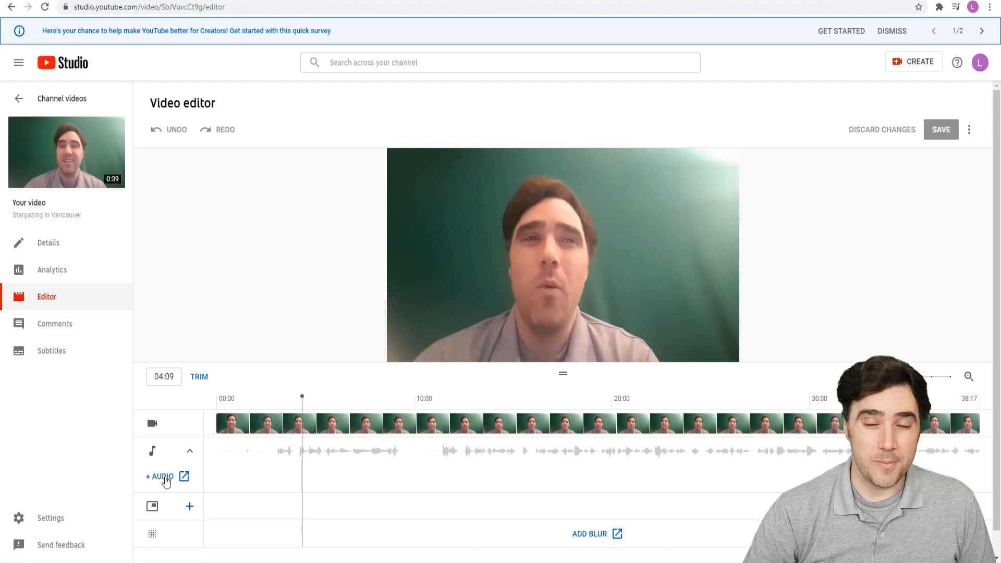
click(165, 478)
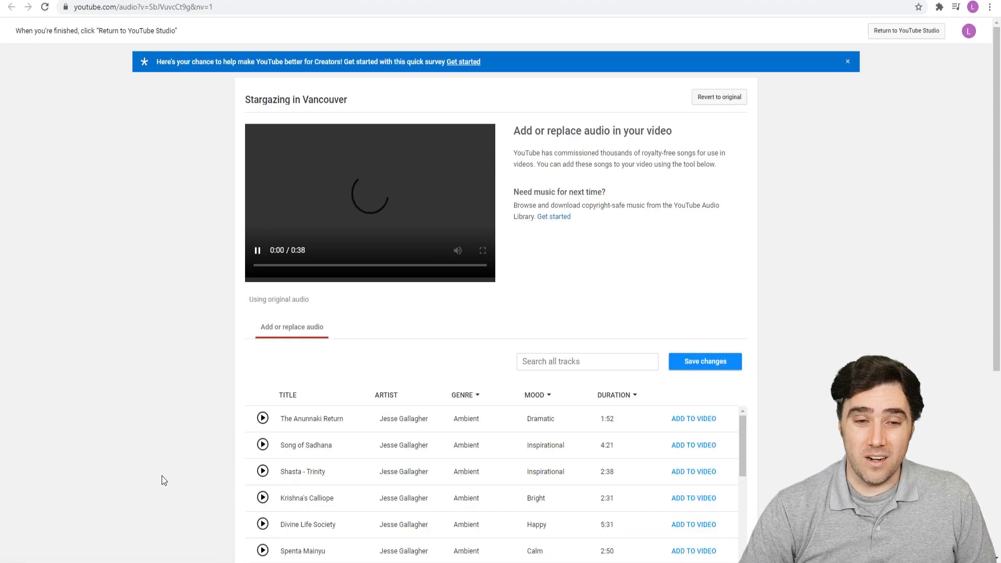
click(256, 252)
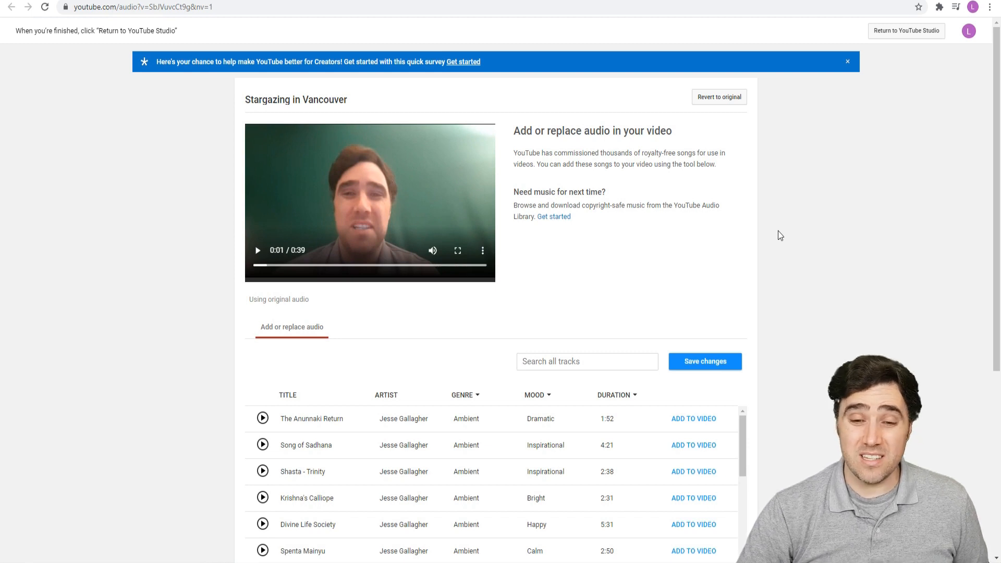
Add the track "Song of Sadhana" to the video and preview the opening with the music.
scroll(778, 231, down, 1)
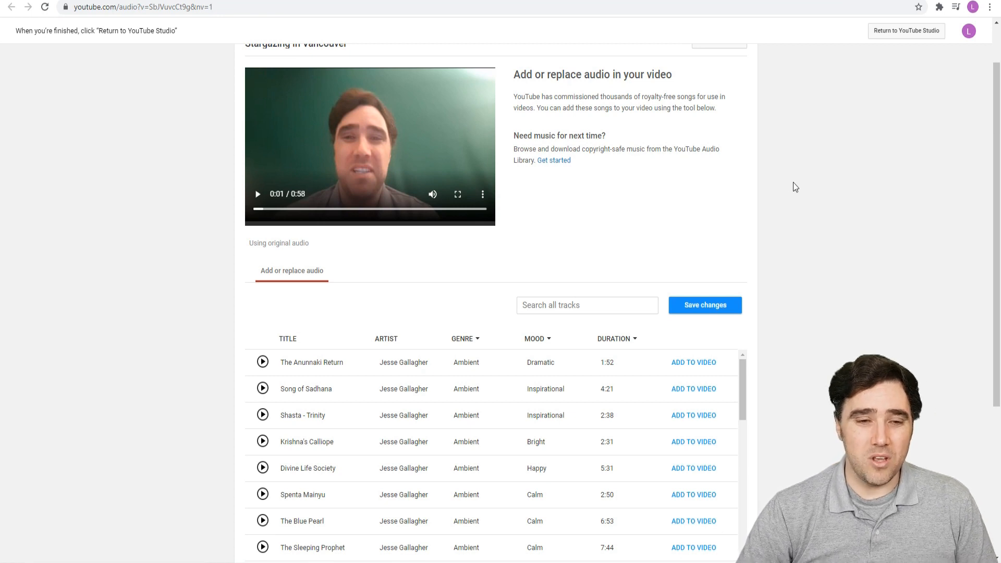
scroll(777, 243, down, 2)
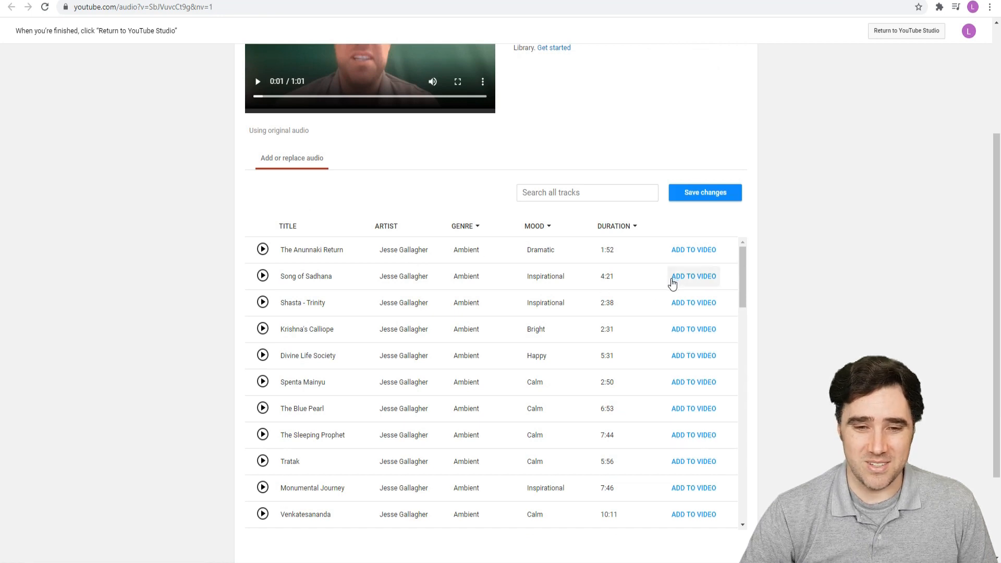
click(689, 281)
scroll(594, 229, up, 4)
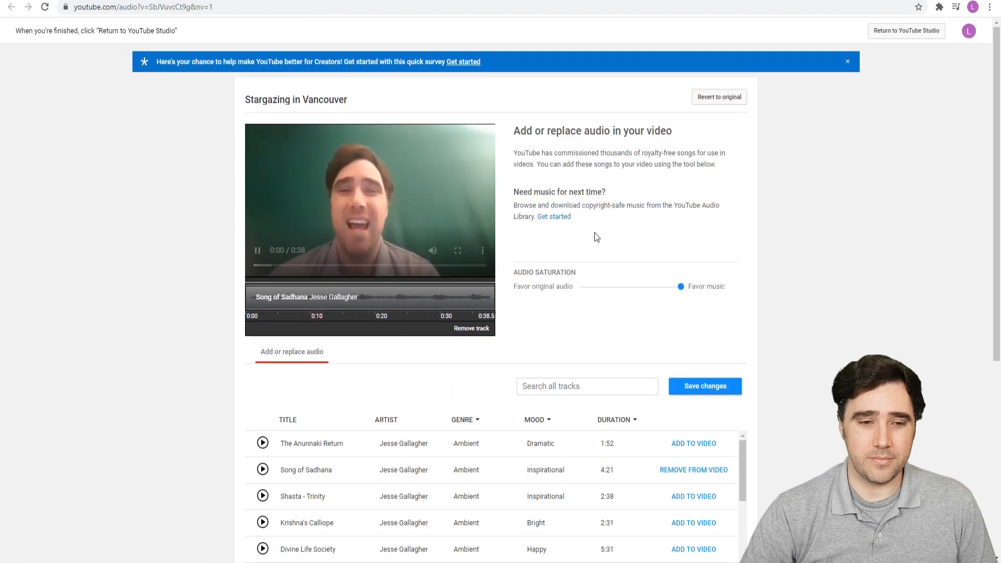
click(257, 251)
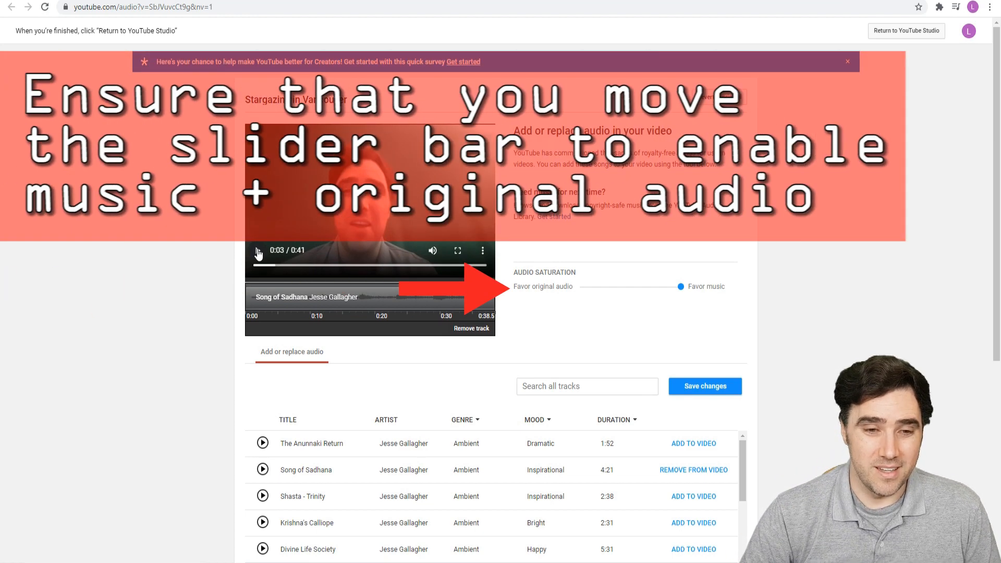
click(259, 253)
click(258, 252)
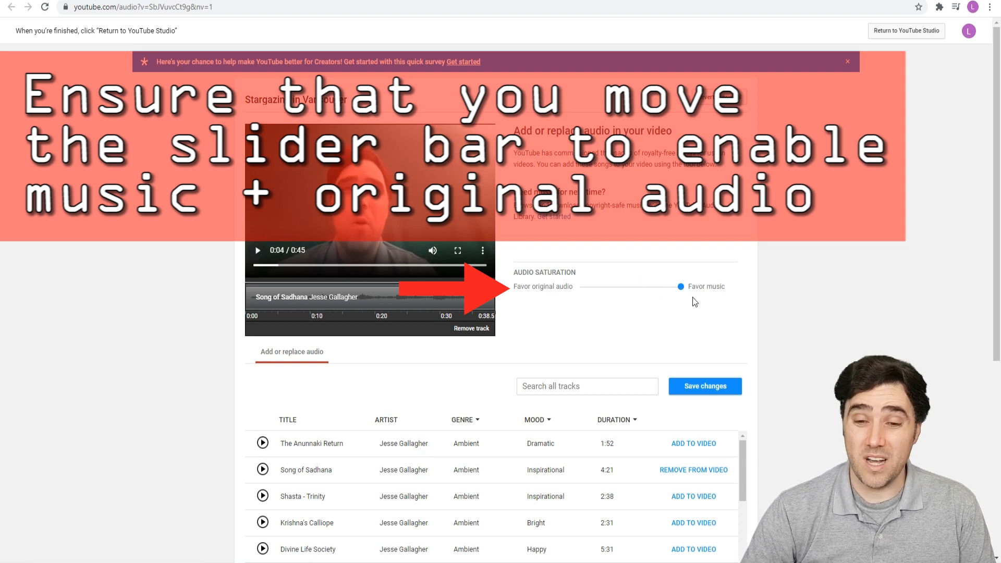
Preview the audio saturation at full original audio and at the midpoint, and set it fully to favor original audio.
mouse_move(681, 287)
mouse_down()
mouse_move(610, 290)
mouse_move(680, 292)
mouse_up()
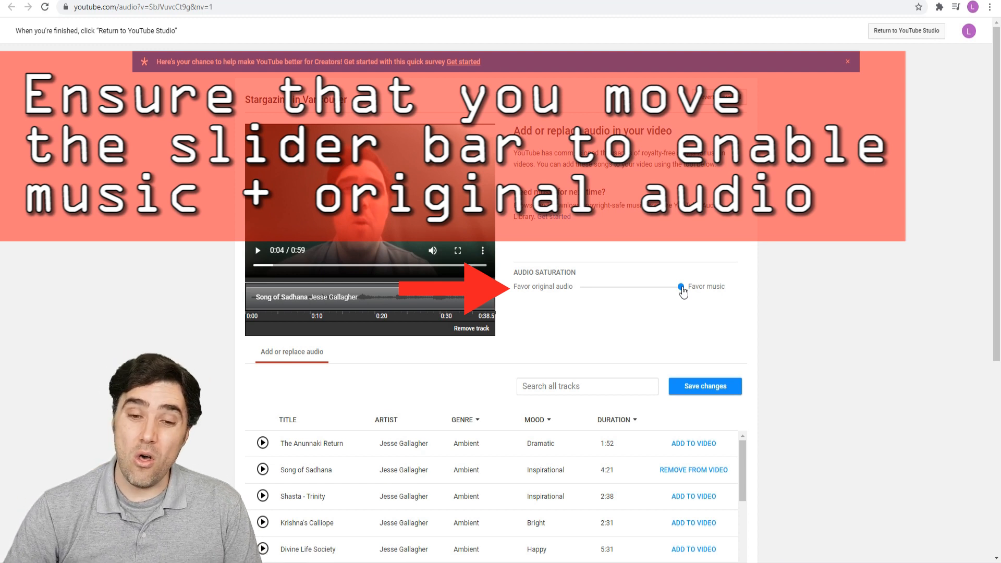
drag(683, 292, 581, 293)
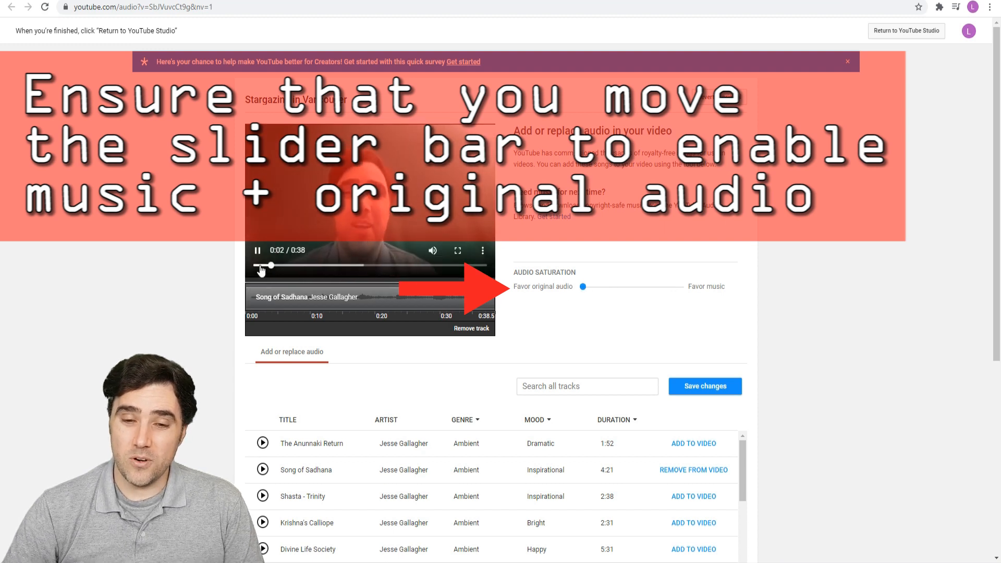
click(257, 252)
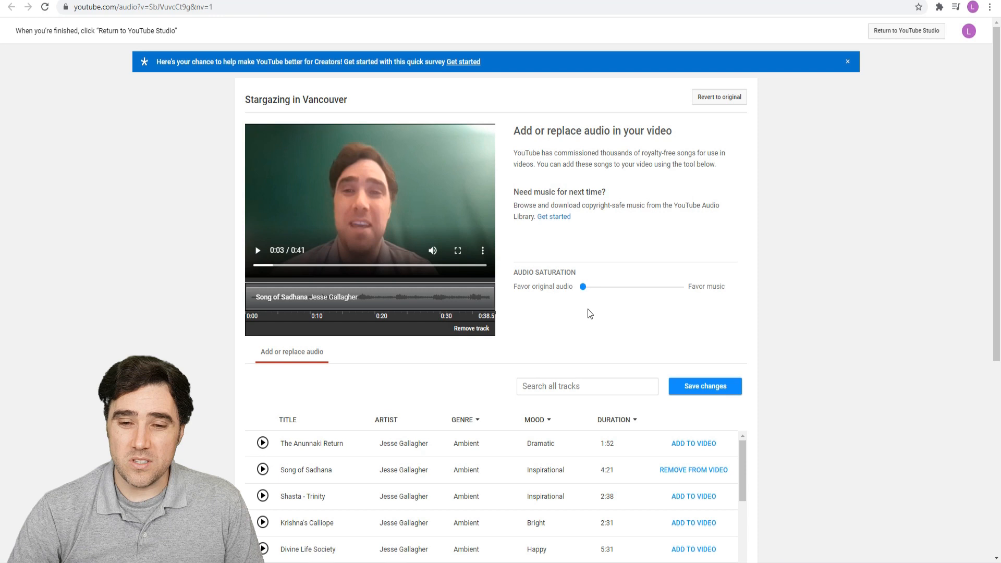
drag(582, 287, 632, 288)
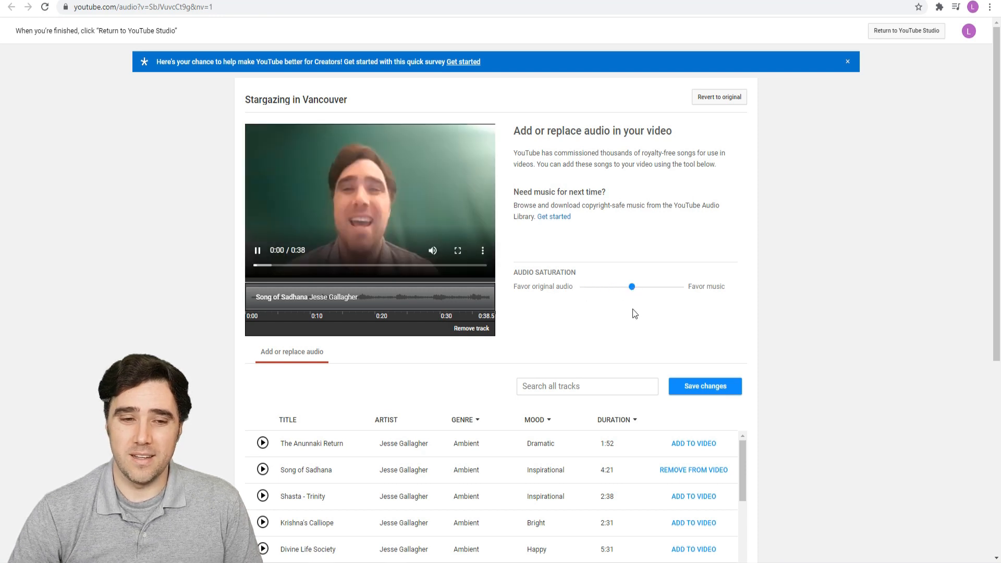
click(257, 252)
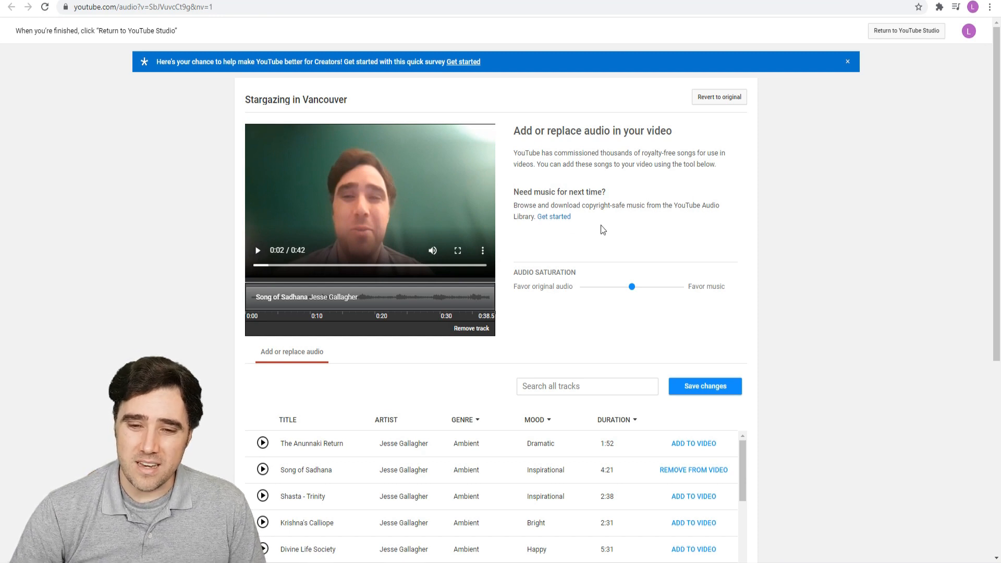
drag(632, 288, 582, 293)
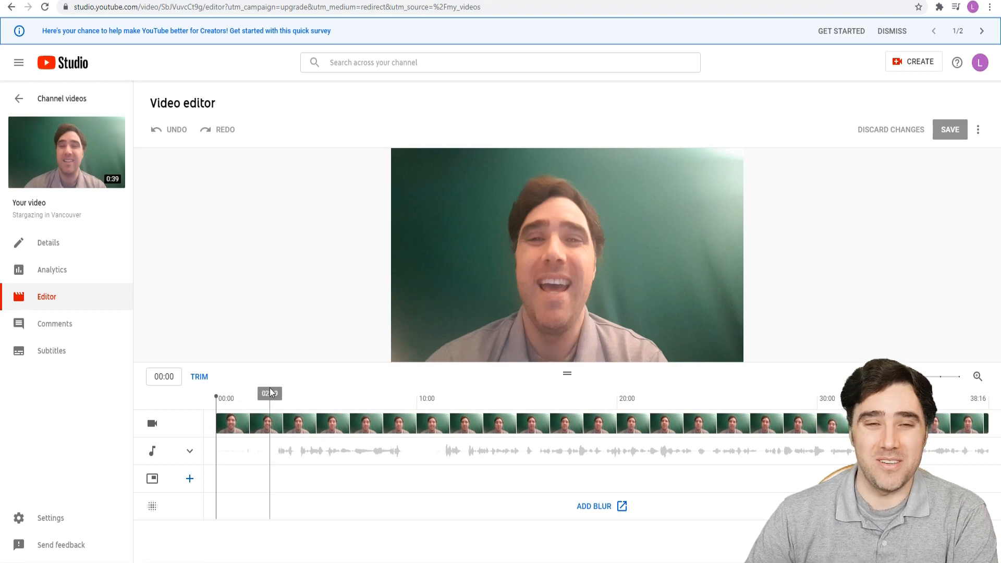
Play back the opening of the video in the video editor to check the audio.
key(space)
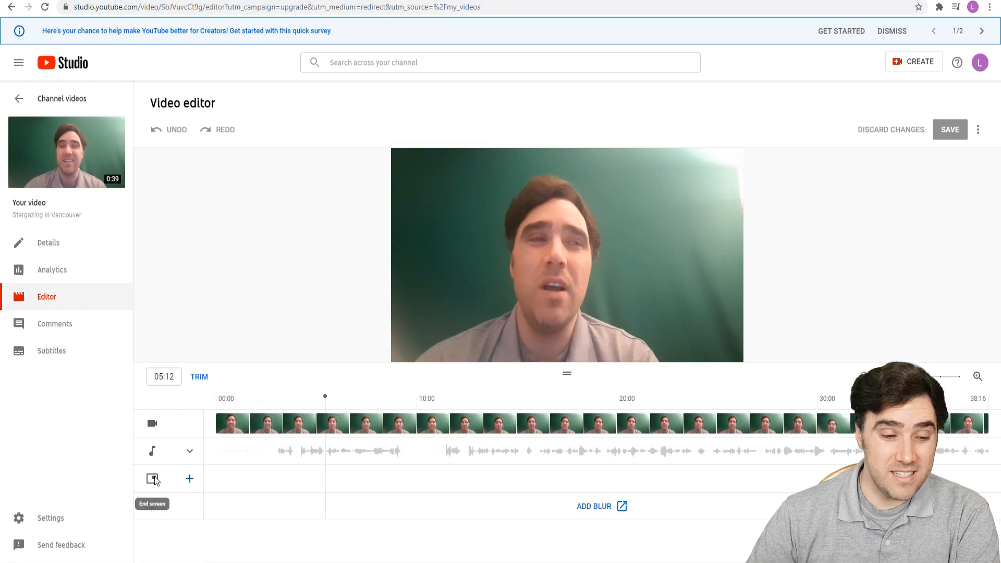
click(191, 479)
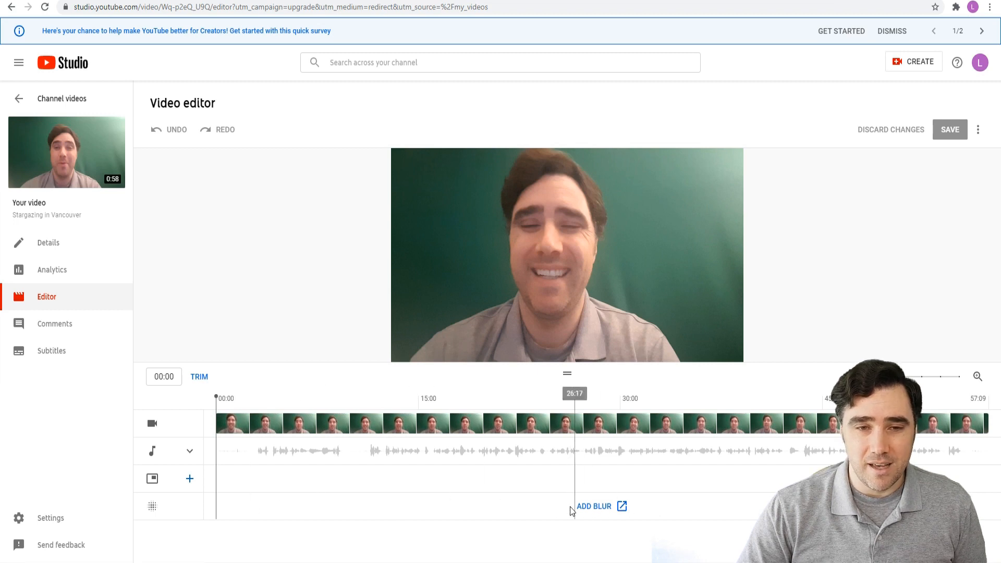
Open the page for adding blur to the "Stargazing in Vancouver" video.
click(595, 509)
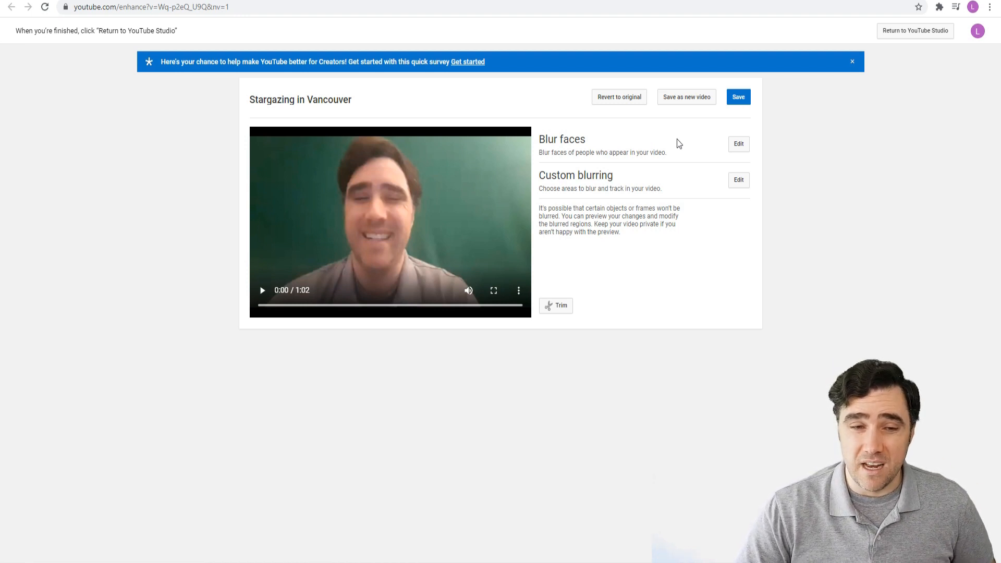
Apply Blur faces to the detected face, previewing the opening seconds before saving the selection.
click(739, 144)
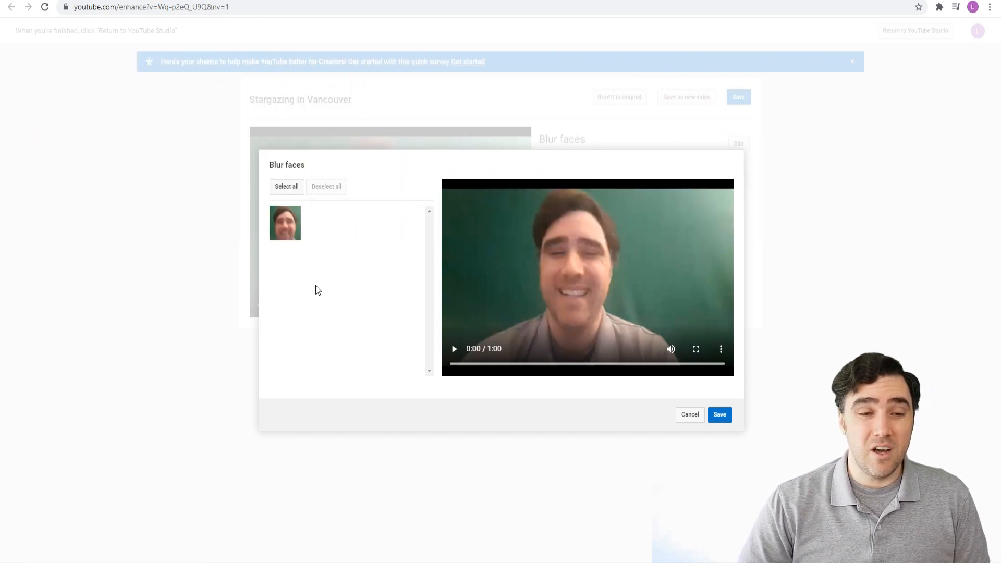
click(290, 228)
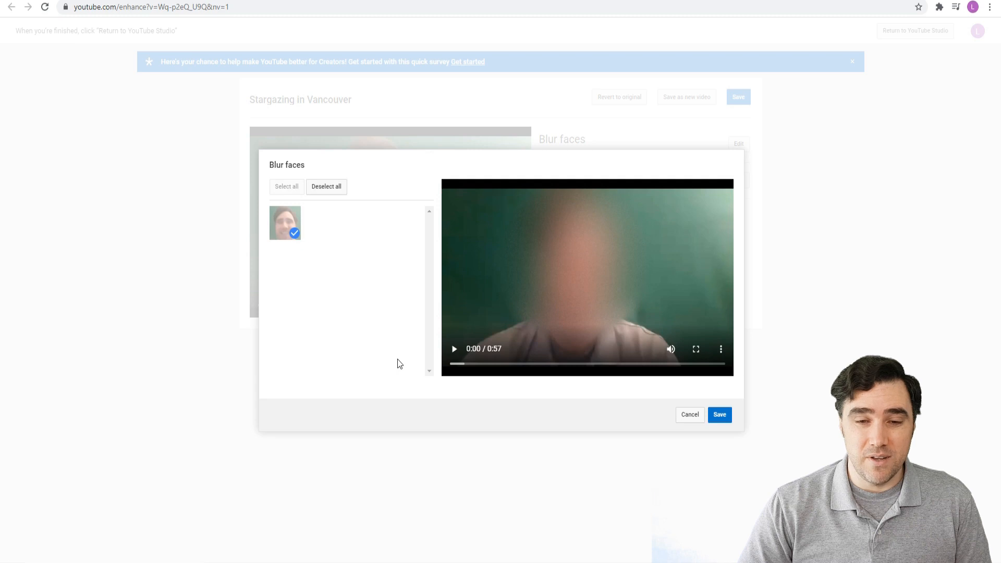
click(453, 349)
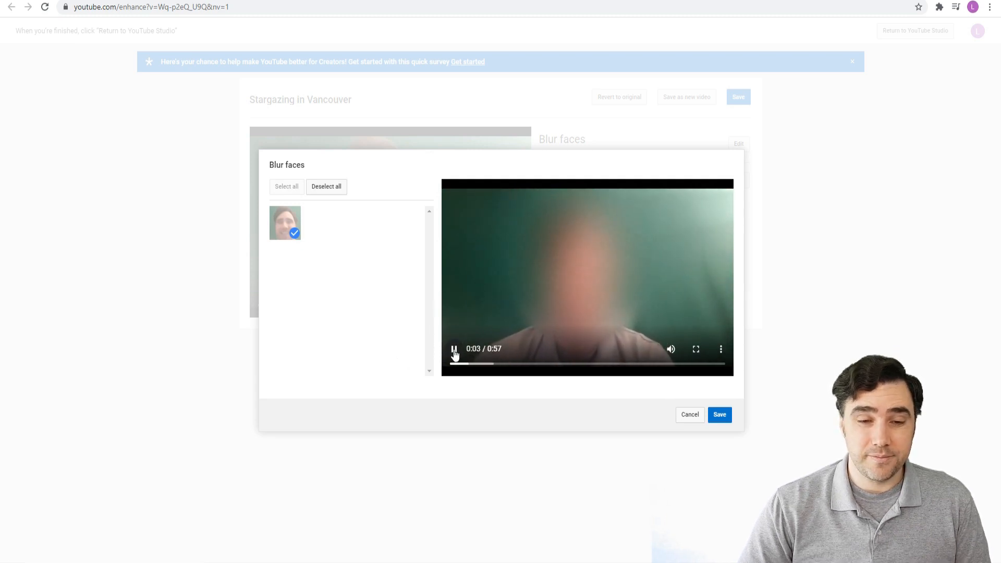
click(454, 349)
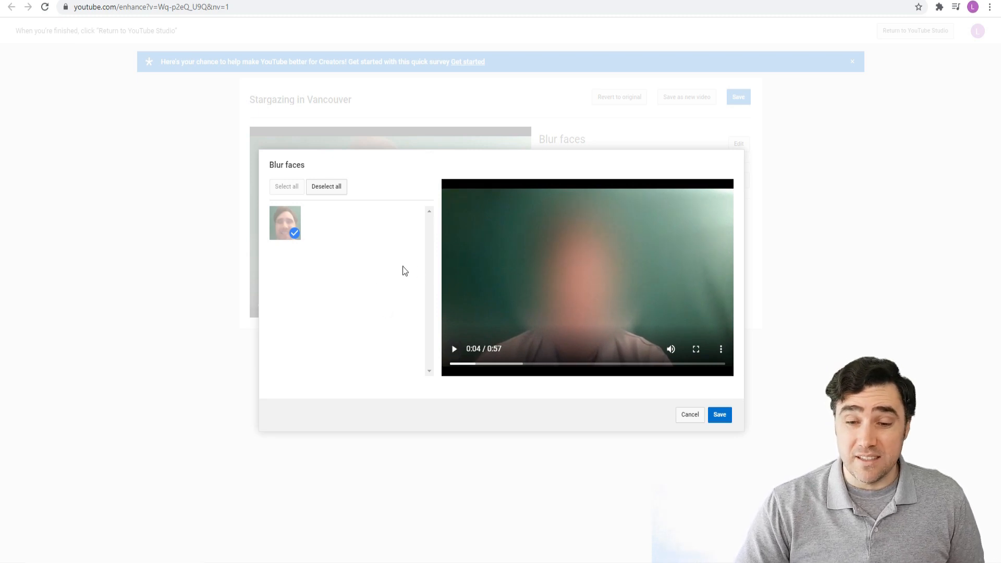
click(720, 416)
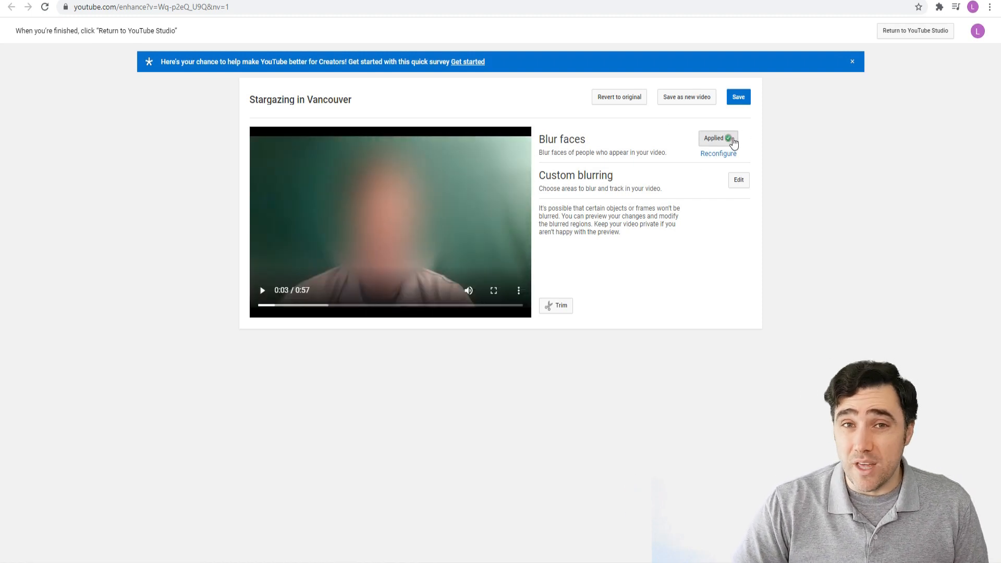
Replace the face blur with a custom blur box covering the man's head, and preview the opening.
click(717, 139)
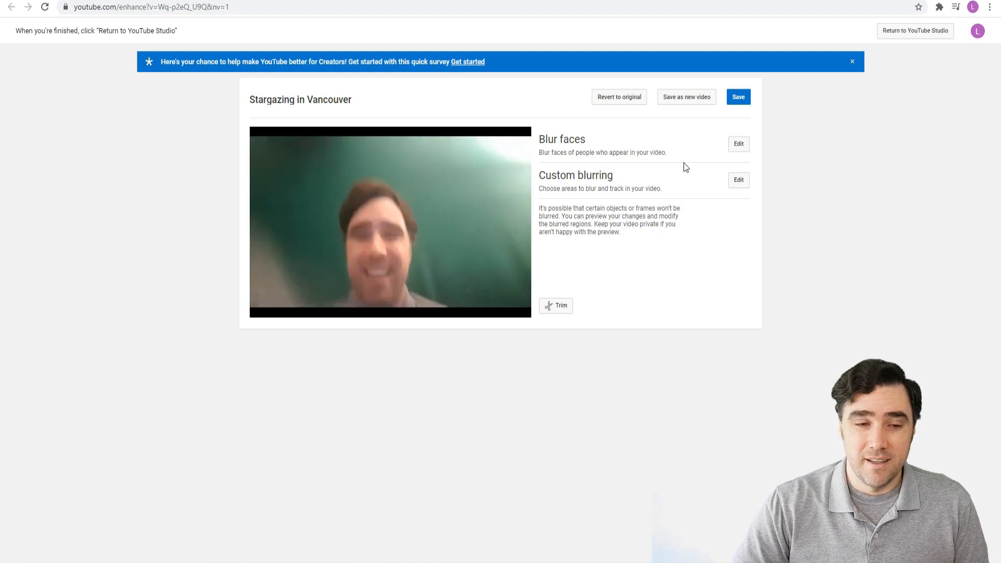
click(283, 281)
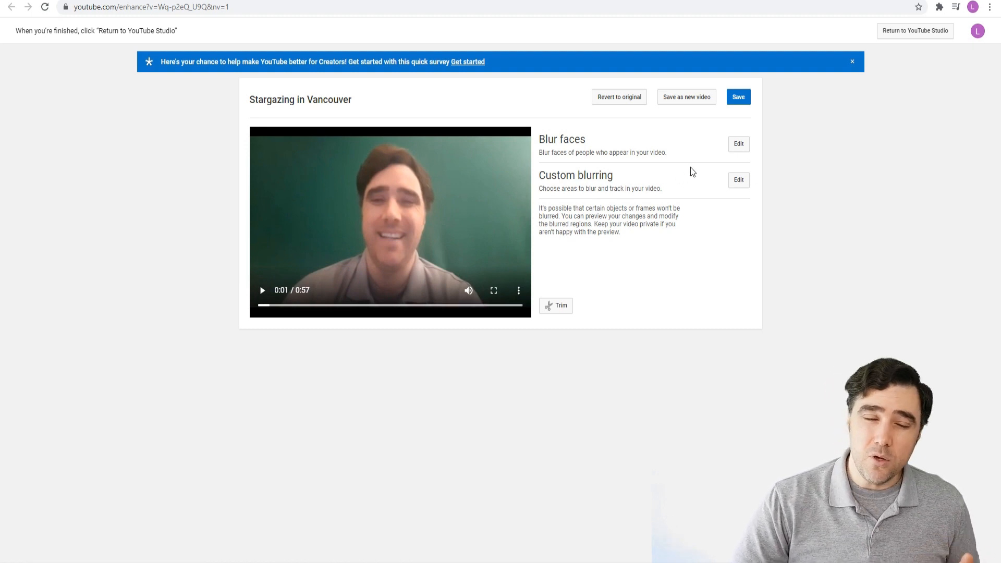
click(738, 180)
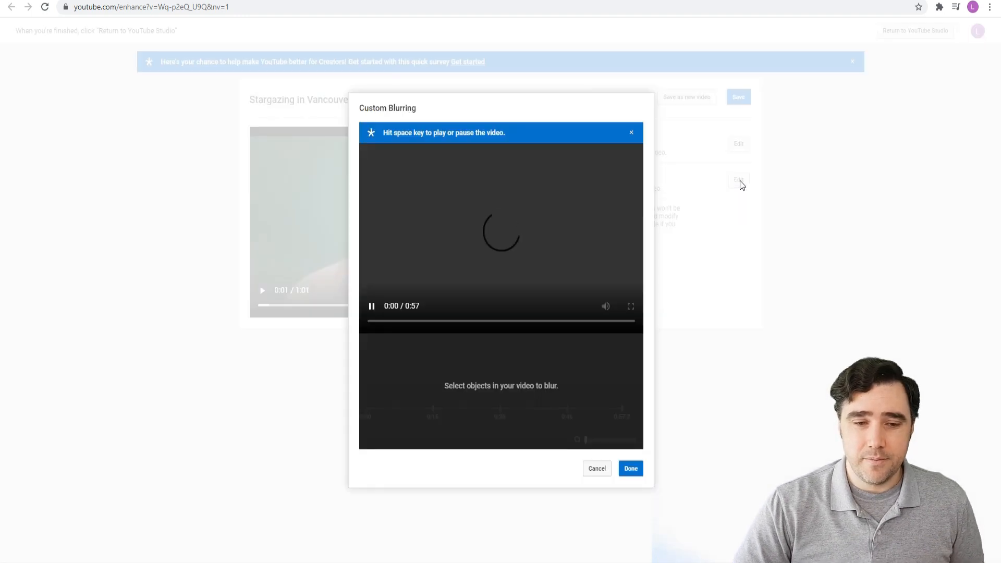
click(371, 308)
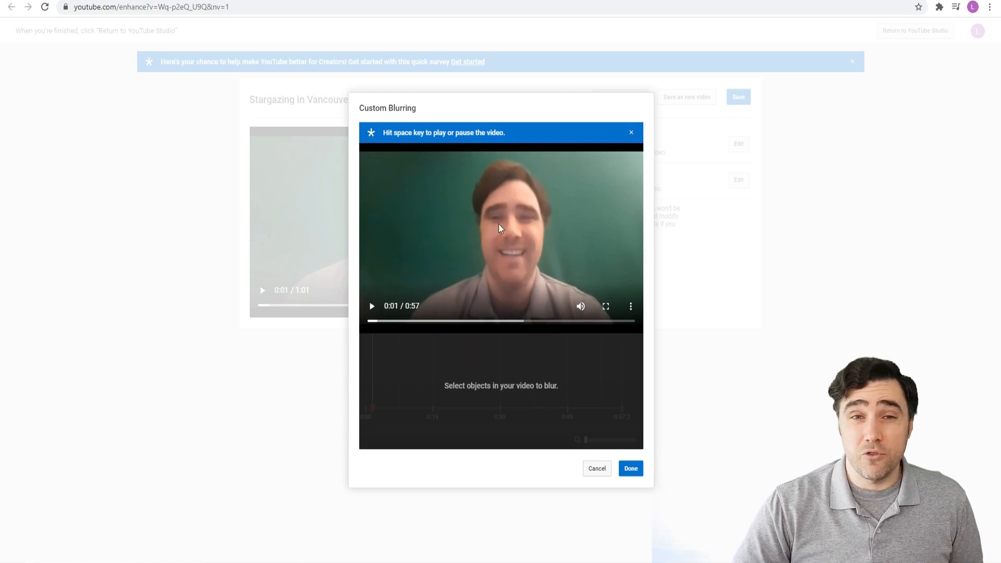
click(456, 197)
drag(464, 186, 564, 287)
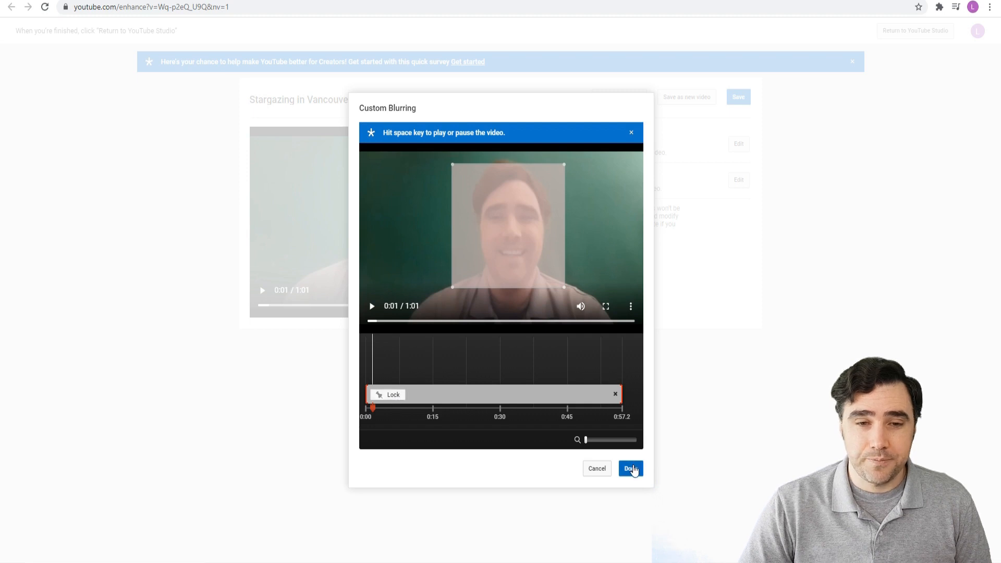
click(631, 469)
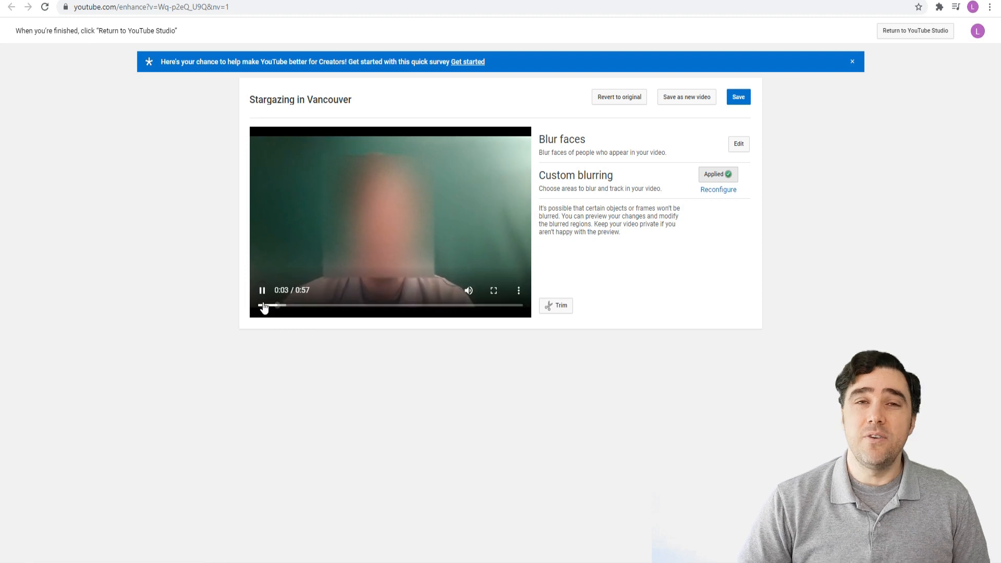
click(264, 297)
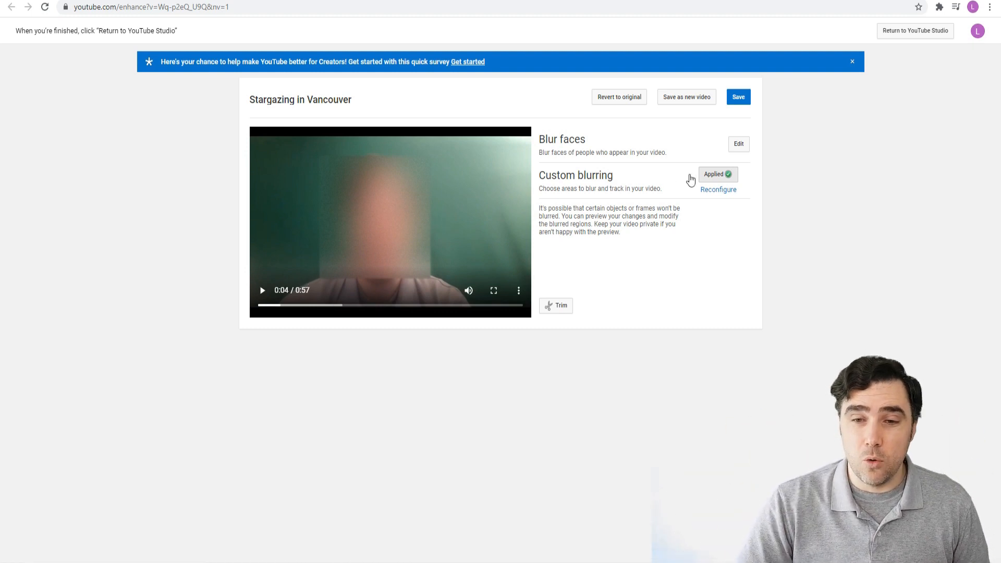
Reconfigure the custom blur by locking its box and shifting it slightly upward over the head, and preview the result.
click(718, 191)
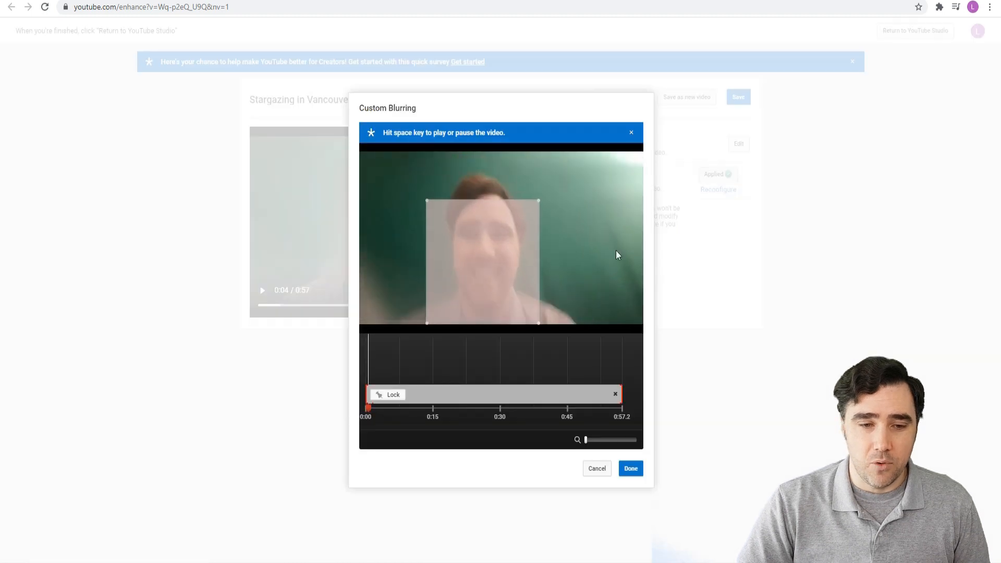
click(371, 308)
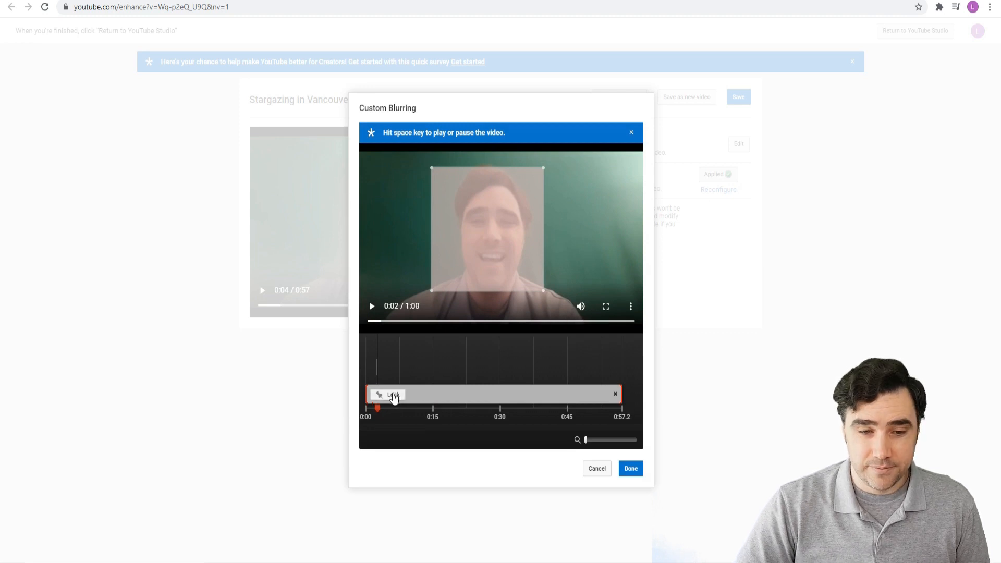
click(395, 399)
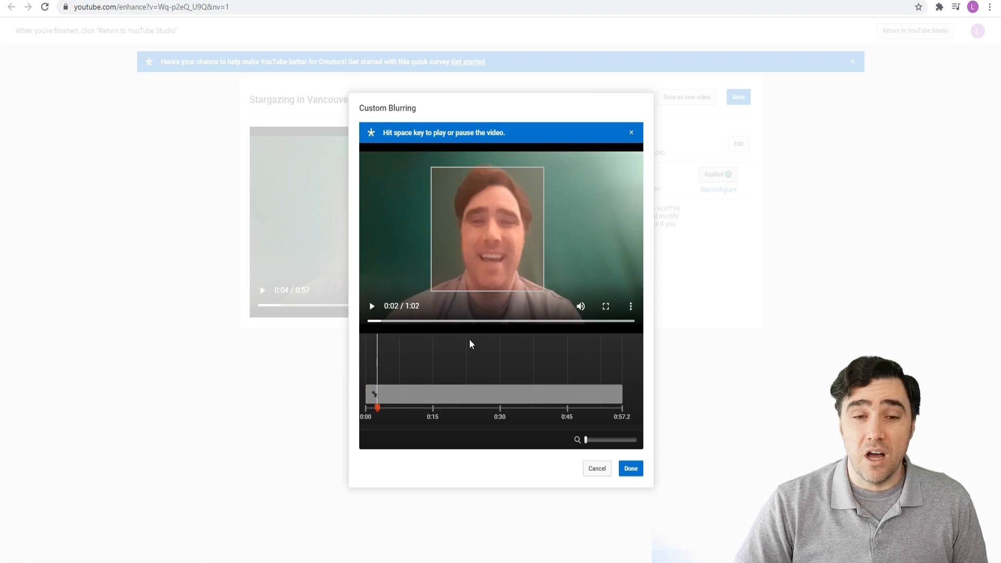
mouse_move(500, 223)
mouse_down()
mouse_move(483, 227)
mouse_move(508, 217)
mouse_move(480, 220)
mouse_move(501, 219)
mouse_up()
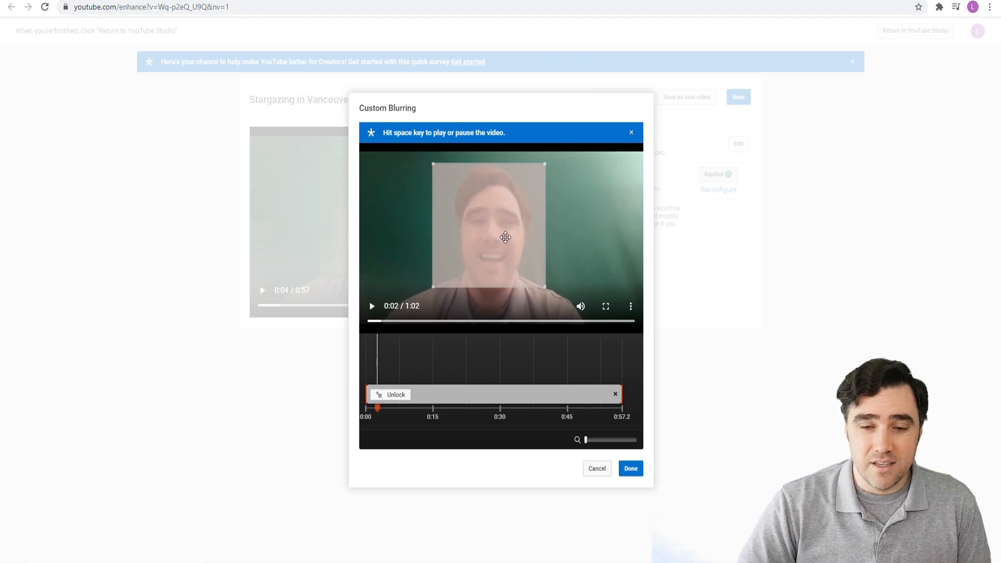
click(631, 469)
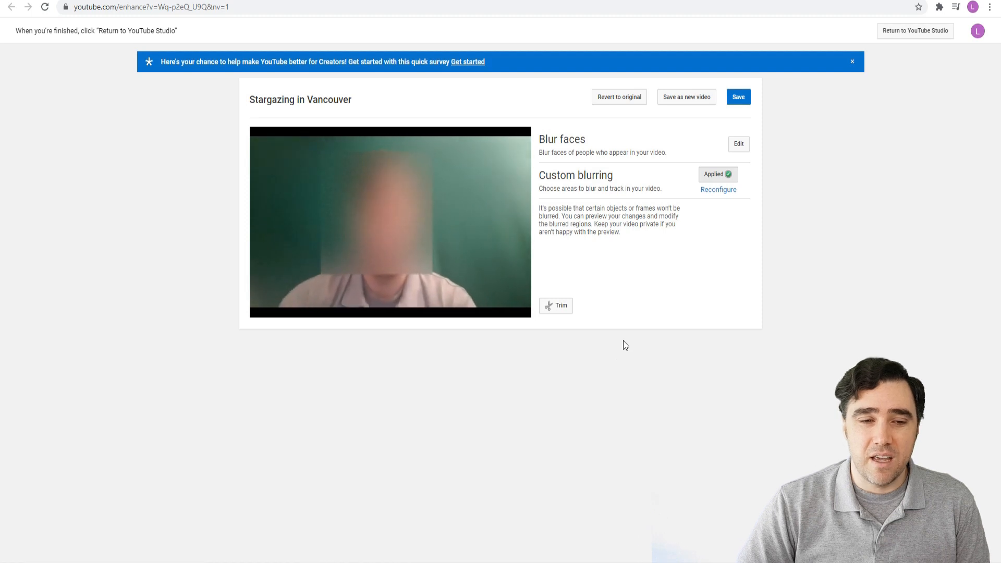
click(263, 291)
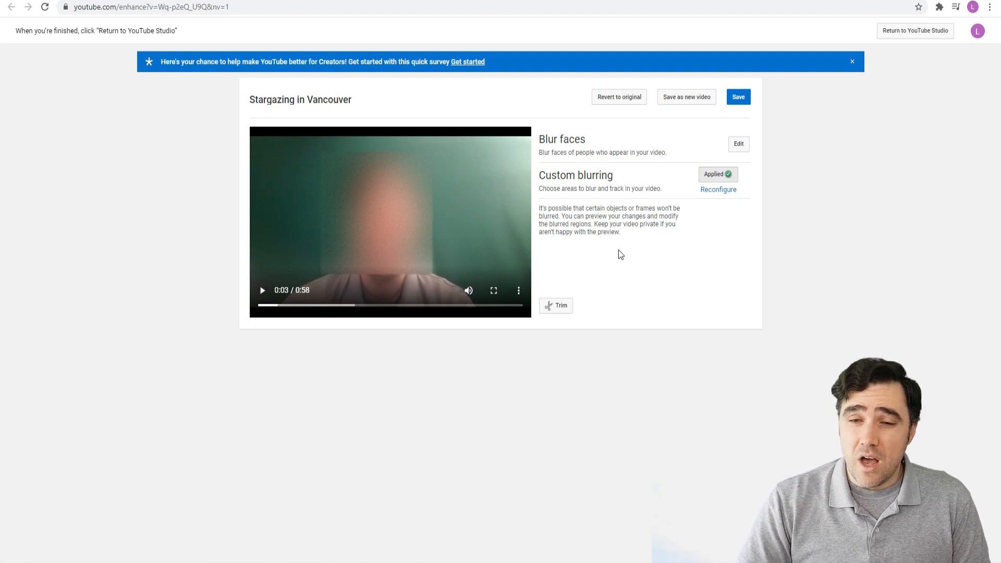
Replace the custom blur with Blur faces on the detected face, save the selection, and preview the video.
click(720, 177)
click(740, 145)
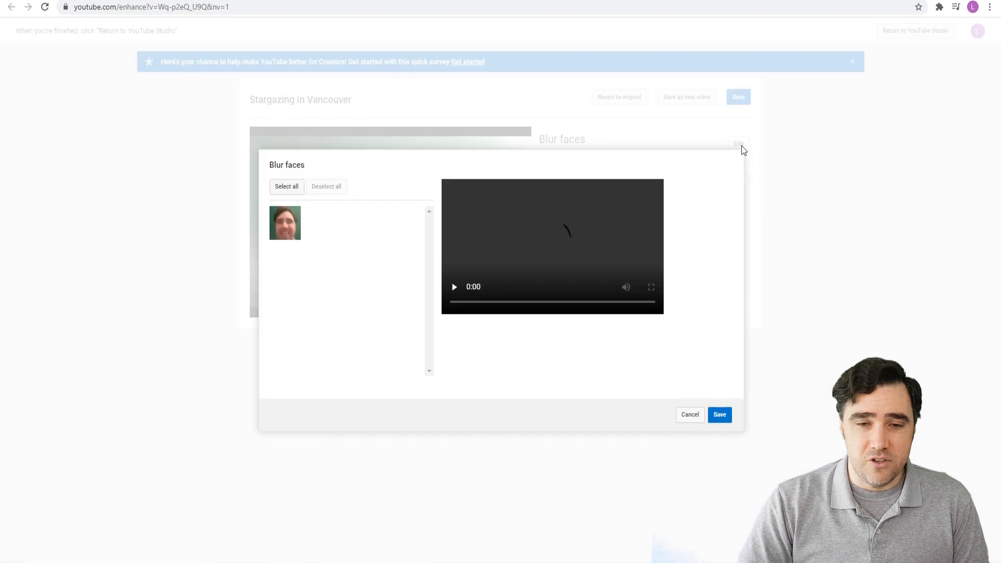
click(282, 225)
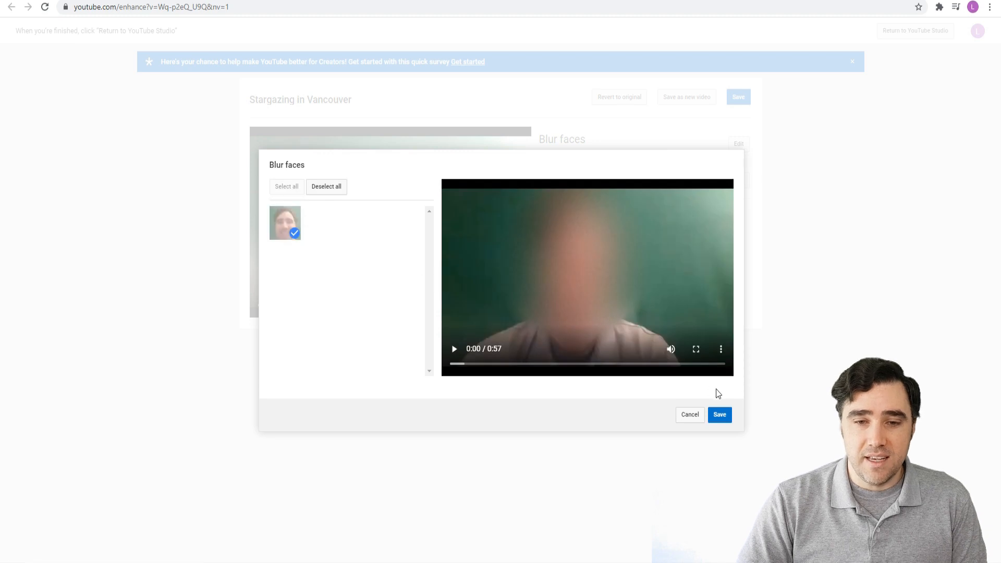
click(722, 416)
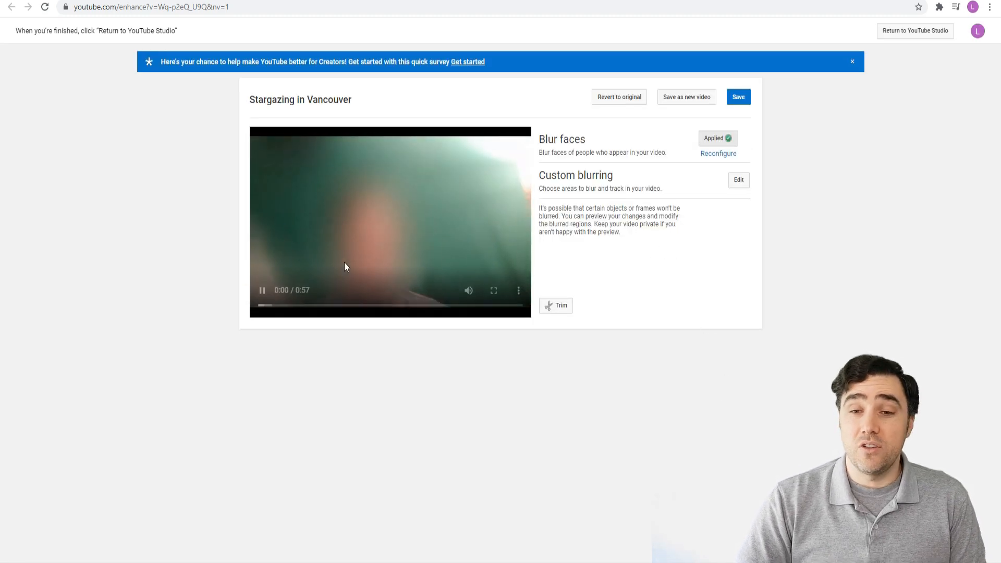
click(264, 290)
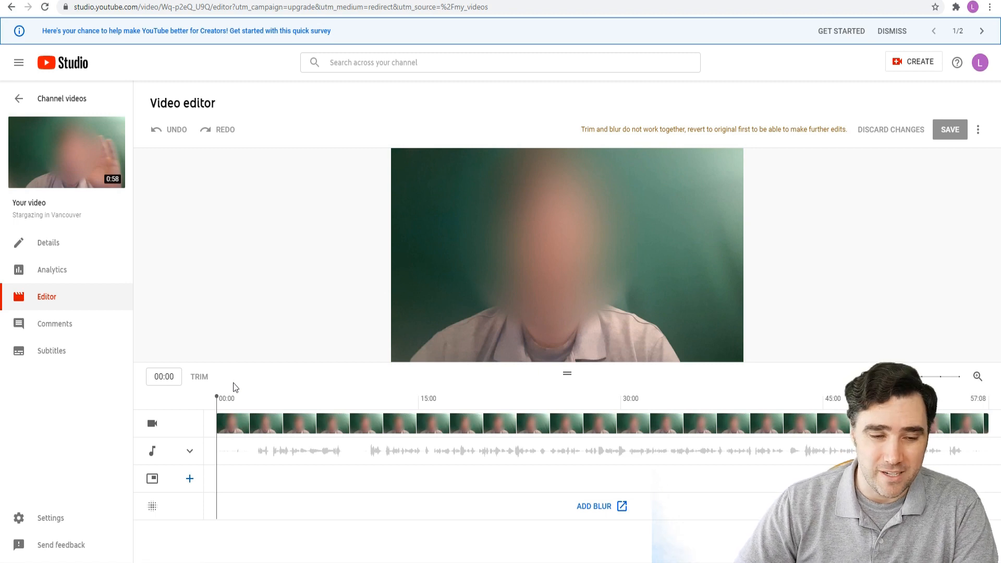
Play back the opening of the blurred video in the video editor.
key(space)
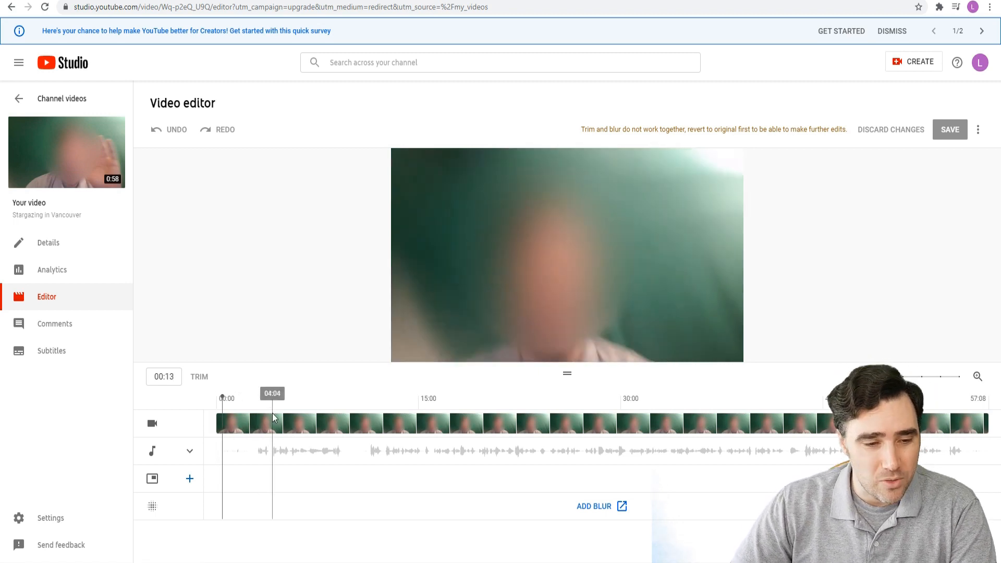